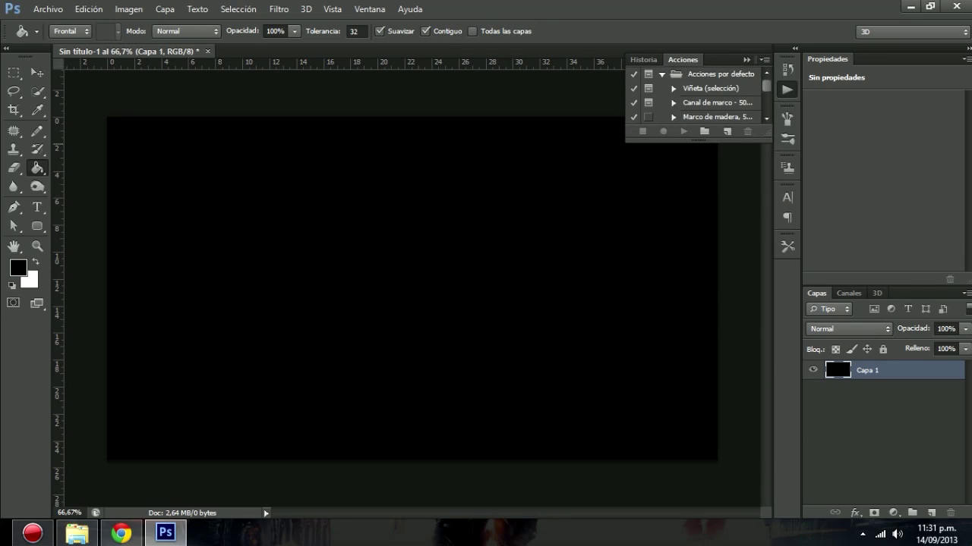
Start a new text layer on the black canvas with the Type tool.
{"action": "key", "text": "v"}
{"action": "left_click", "coordinate": [746, 59]}
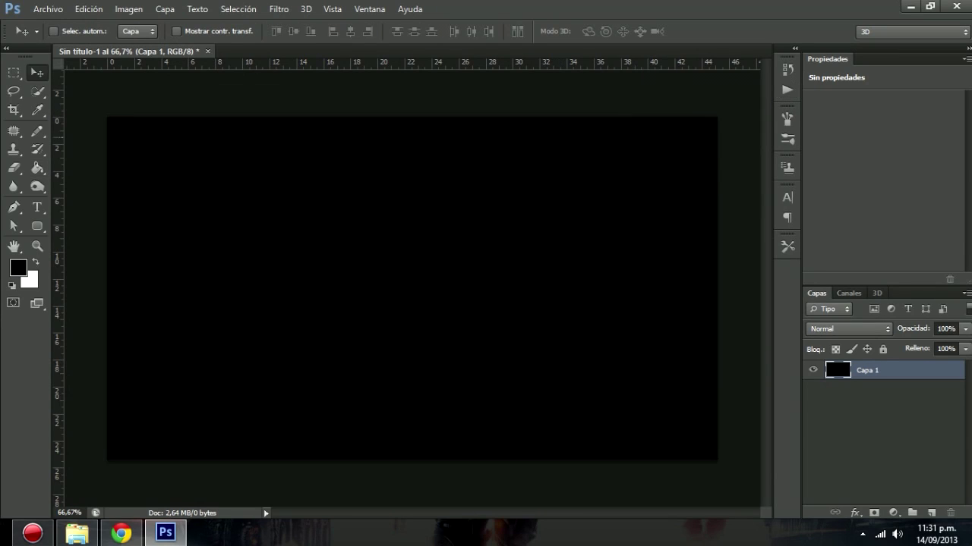
{"action": "key", "text": "t"}
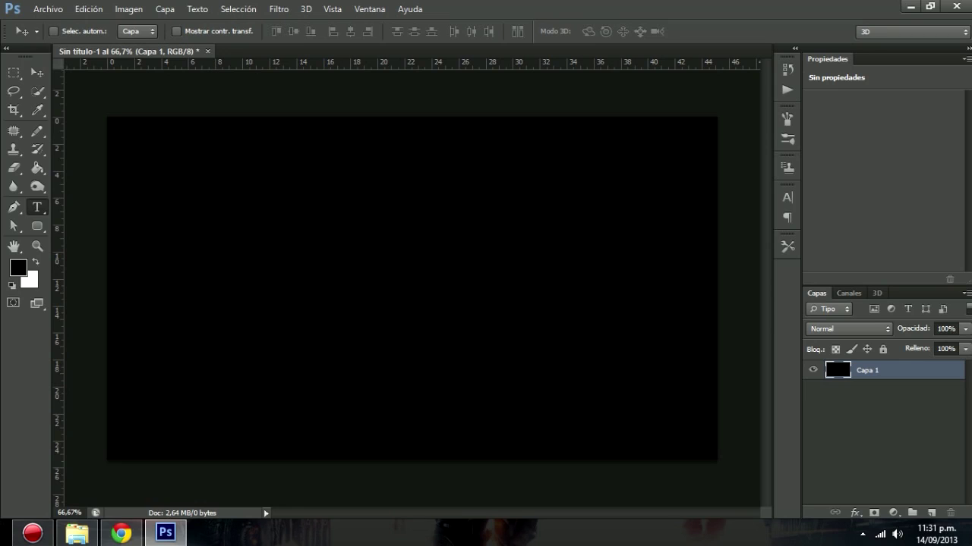
{"action": "left_click", "coordinate": [187, 250]}
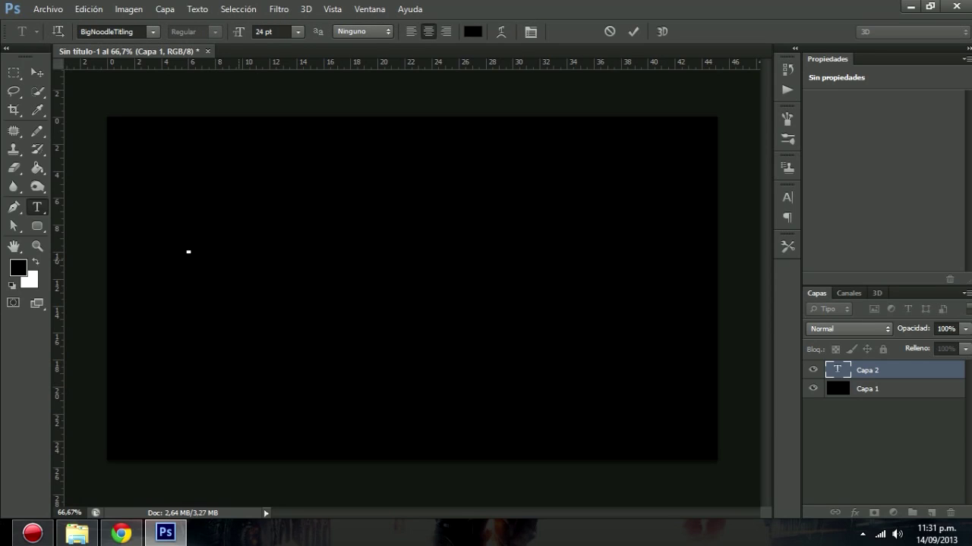
Set the BigNoodleTitling font size to 500 pt, then 250 pt, and select the text.
{"action": "left_click", "coordinate": [267, 32]}
{"action": "type", "text": "500"}
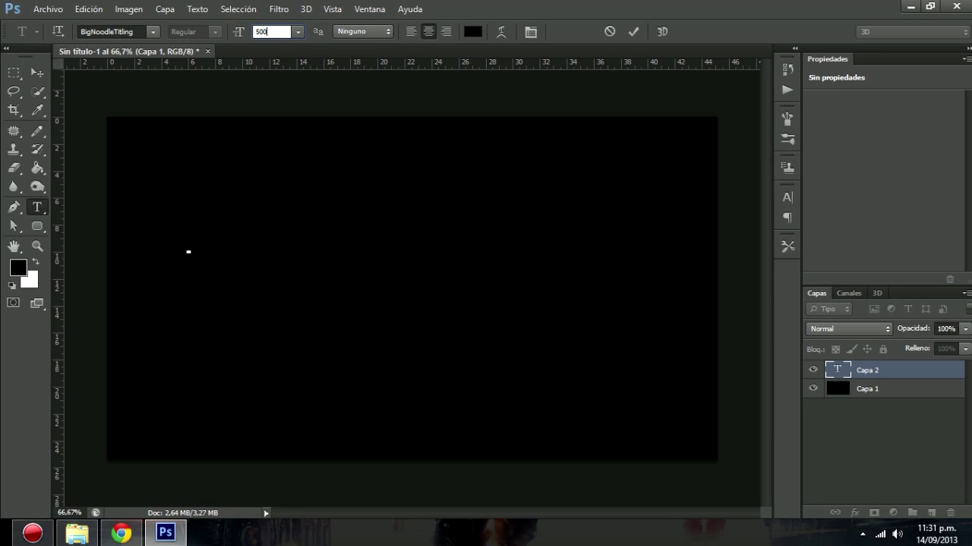
{"action": "key", "text": "Return"}
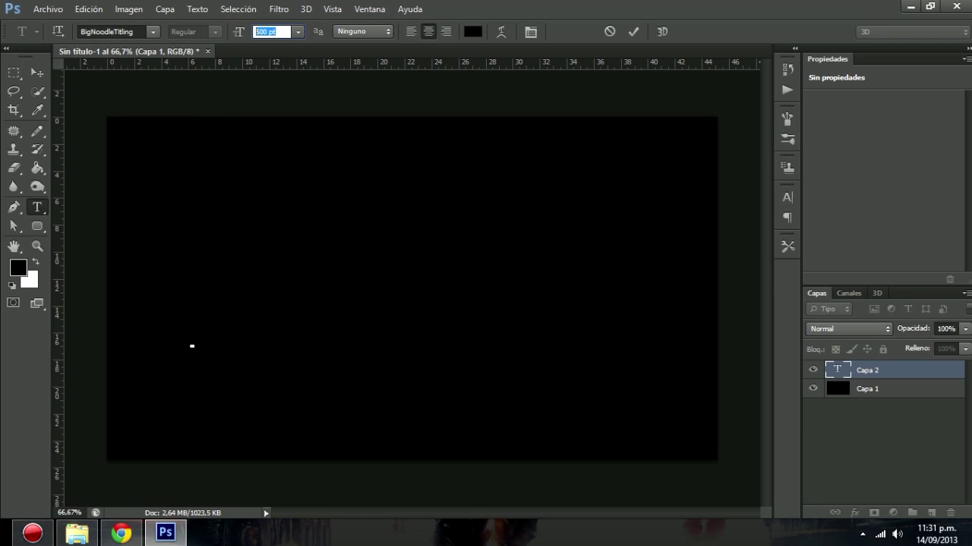
{"action": "type", "text": "250"}
{"action": "key", "text": "Return"}
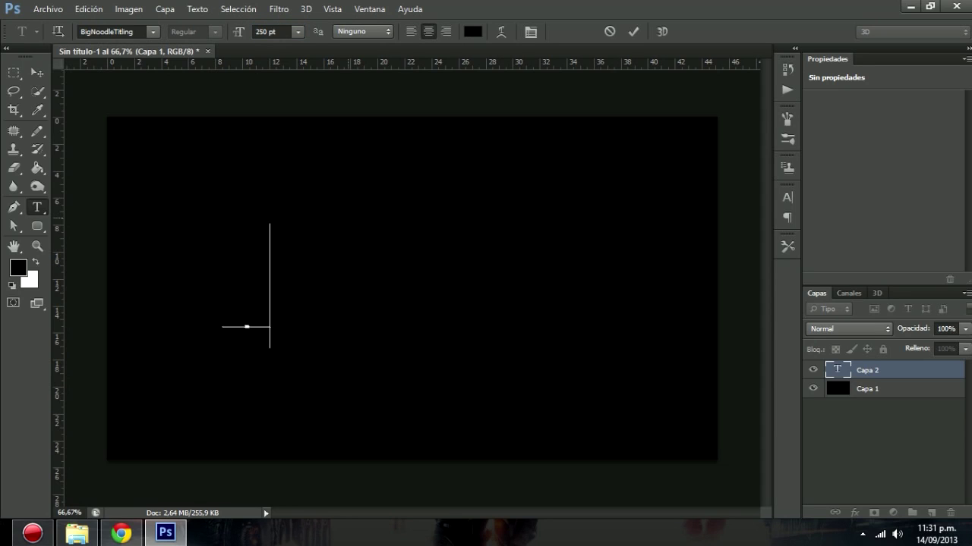
{"action": "key", "text": "ctrl+a"}
Set the text colour to white (FFFFFF) and commit the letter G.
{"action": "left_click", "coordinate": [473, 32]}
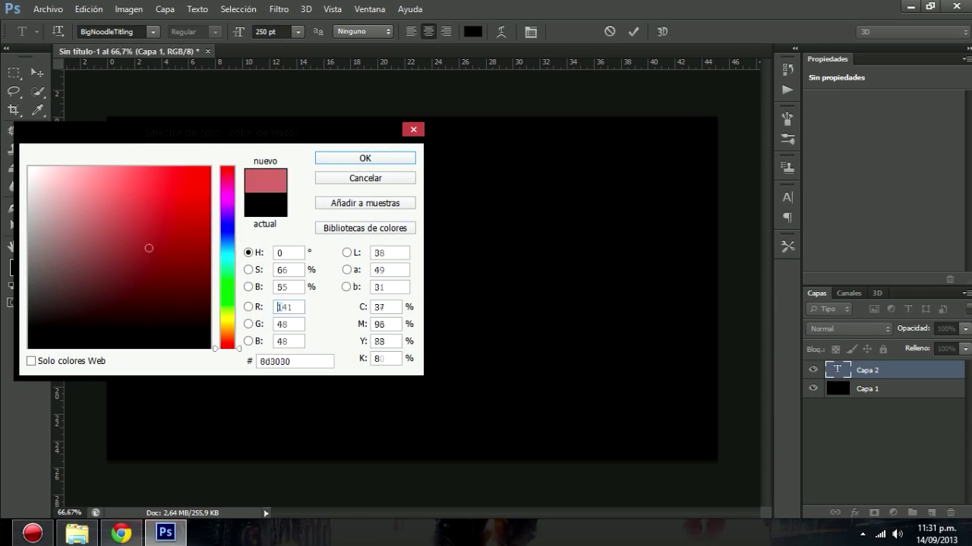
{"action": "left_click_drag", "start_coordinate": [148, 247], "coordinate": [29, 166]}
{"action": "left_click", "coordinate": [365, 157]}
{"action": "left_click", "coordinate": [37, 72]}
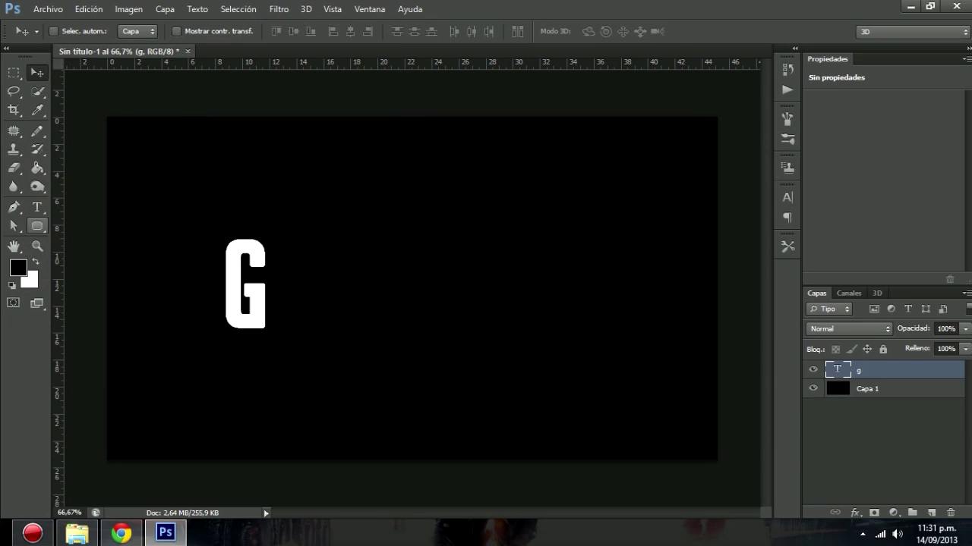
Add the letters A and M as separate white text layers.
{"action": "key", "text": "t"}
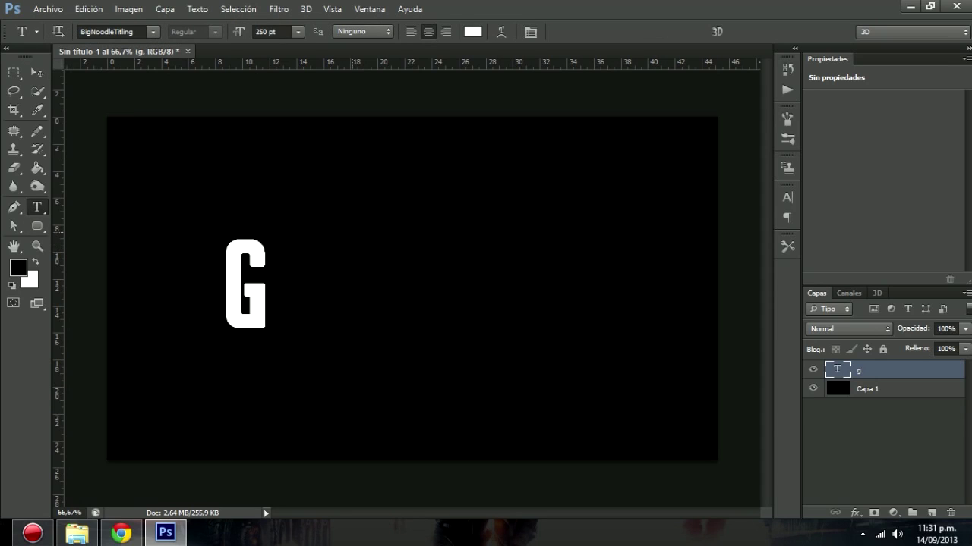
{"action": "left_click", "coordinate": [351, 234]}
{"action": "type", "text": "a"}
{"action": "left_click_drag", "start_coordinate": [347, 289], "coordinate": [300, 385]}
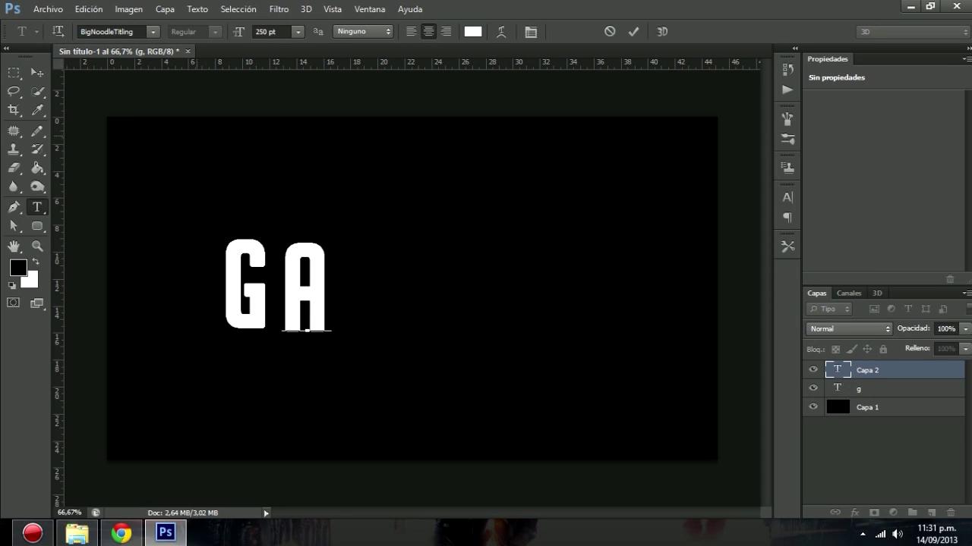
{"action": "left_click", "coordinate": [37, 72]}
{"action": "key", "text": "t"}
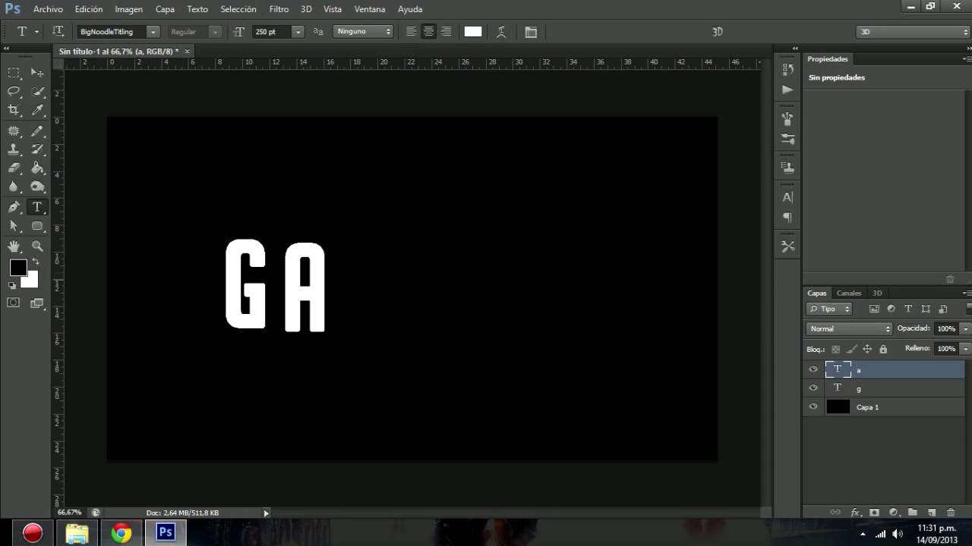
{"action": "left_click", "coordinate": [383, 267]}
{"action": "type", "text": "m"}
{"action": "left_click", "coordinate": [37, 72]}
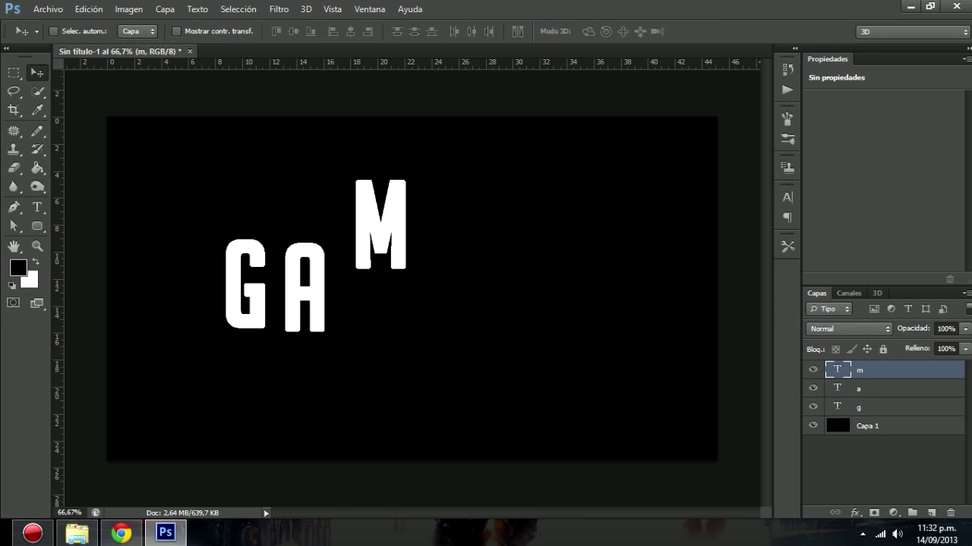
Add the letters E and R as separate white text layers.
{"action": "key", "text": "t"}
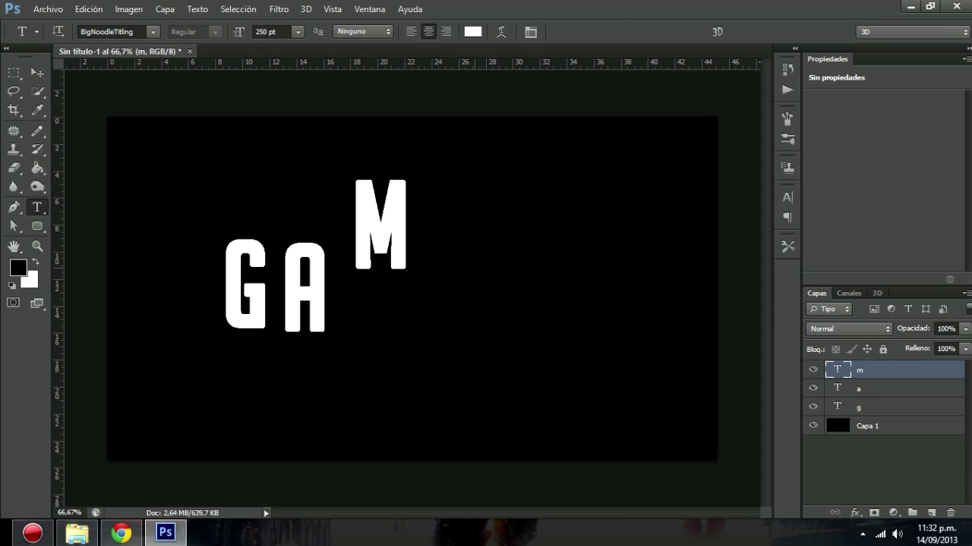
{"action": "left_click", "coordinate": [477, 270]}
{"action": "type", "text": "e"}
{"action": "left_click", "coordinate": [38, 72]}
{"action": "key", "text": "t"}
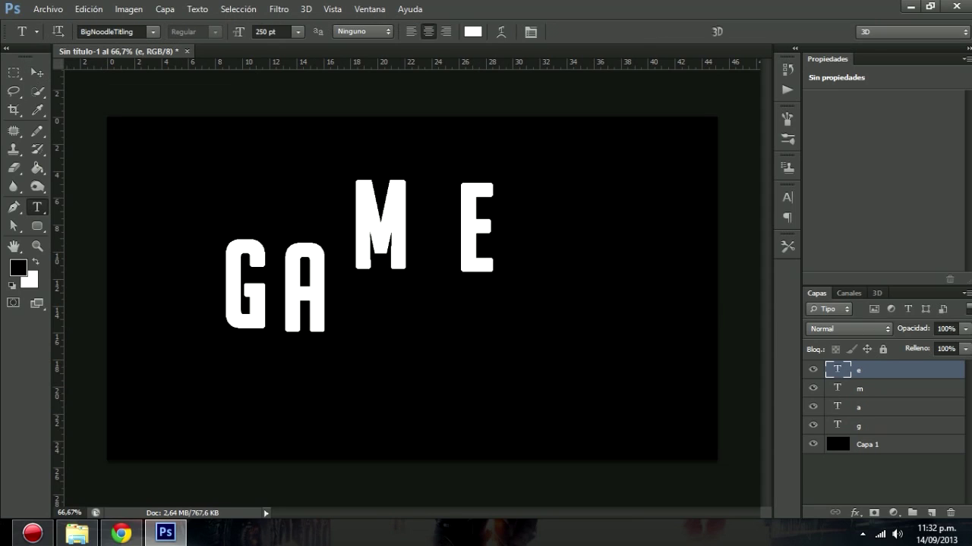
{"action": "left_click", "coordinate": [517, 313]}
{"action": "type", "text": "r"}
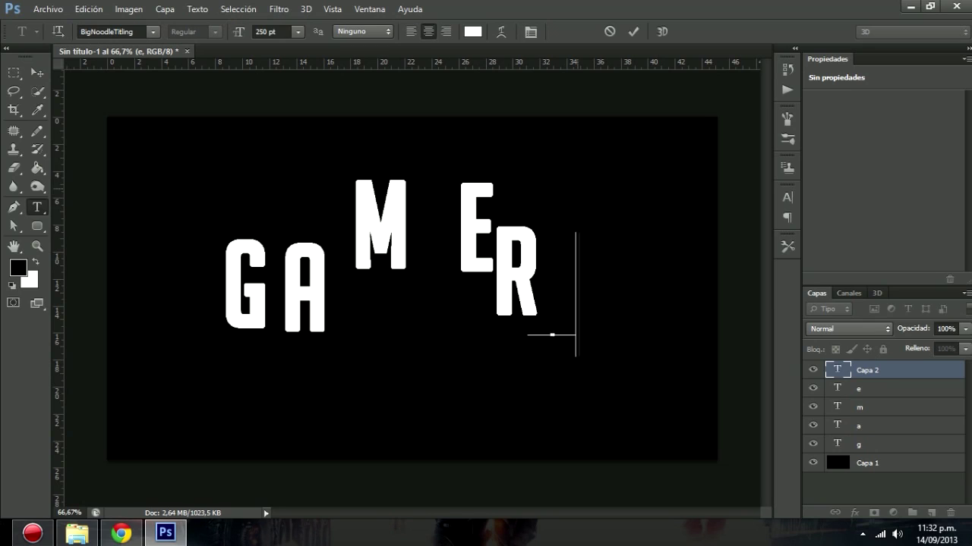
{"action": "left_click_drag", "start_coordinate": [518, 314], "coordinate": [558, 335]}
{"action": "left_click", "coordinate": [37, 72]}
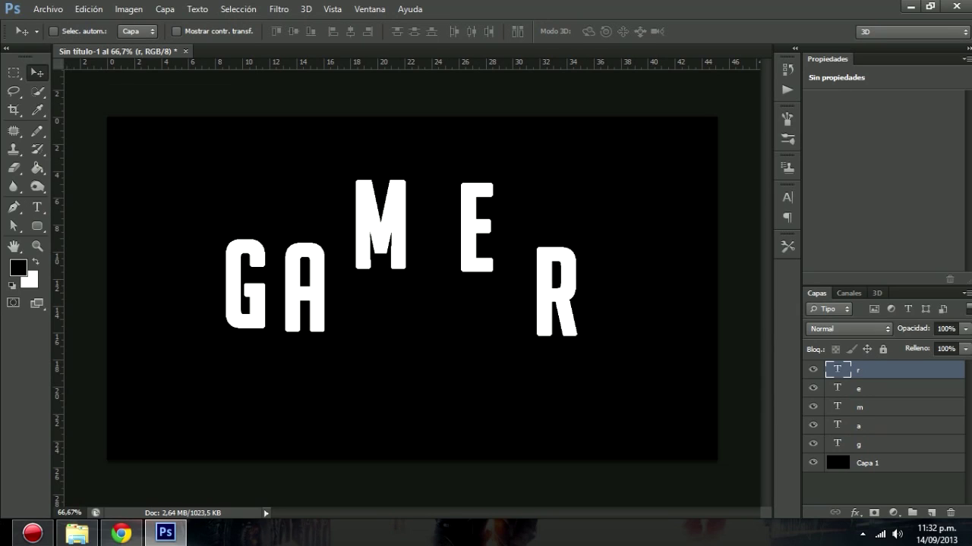
{"action": "left_click", "coordinate": [866, 444]}
Raise the G slightly and move the A and M snugly beside it.
{"action": "left_click_drag", "start_coordinate": [244, 250], "coordinate": [243, 234]}
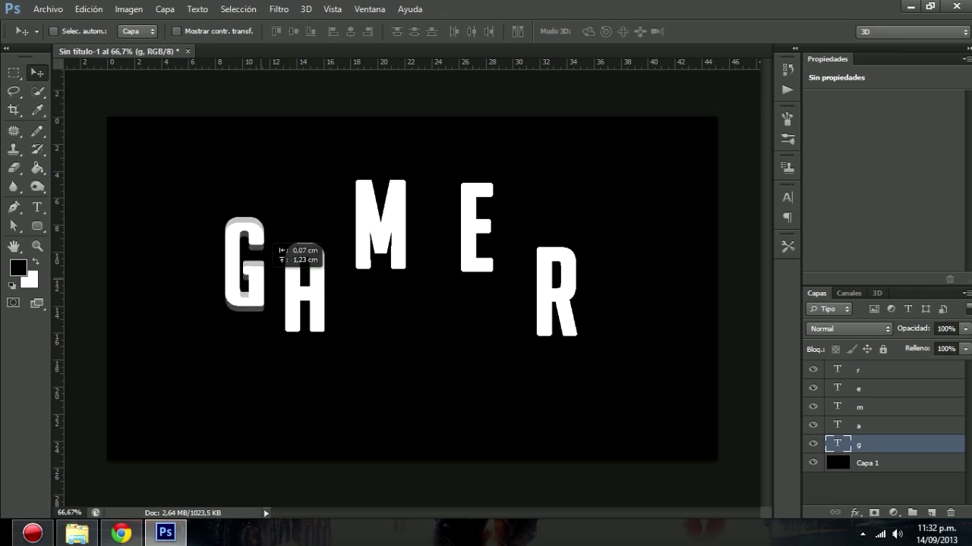
{"action": "left_click", "coordinate": [865, 425]}
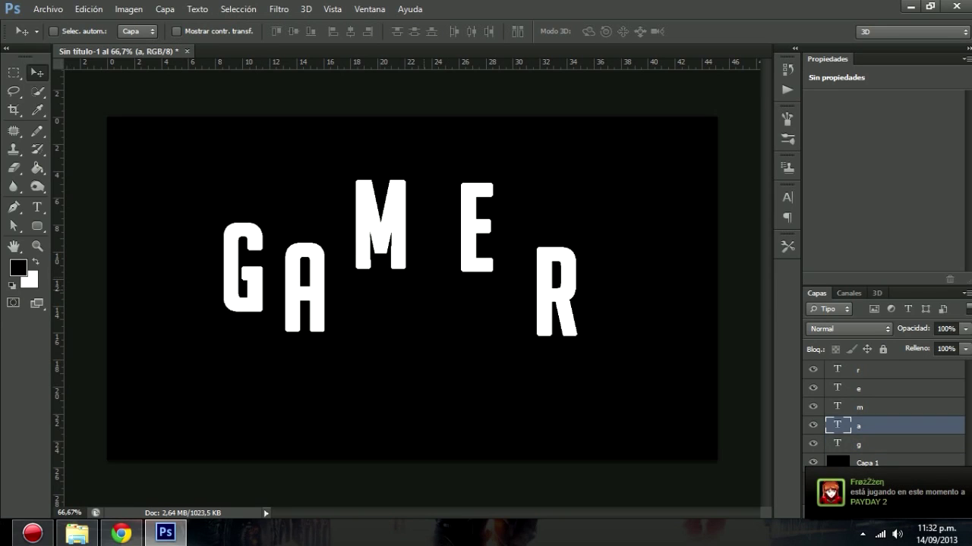
{"action": "left_click_drag", "start_coordinate": [370, 240], "coordinate": [354, 220]}
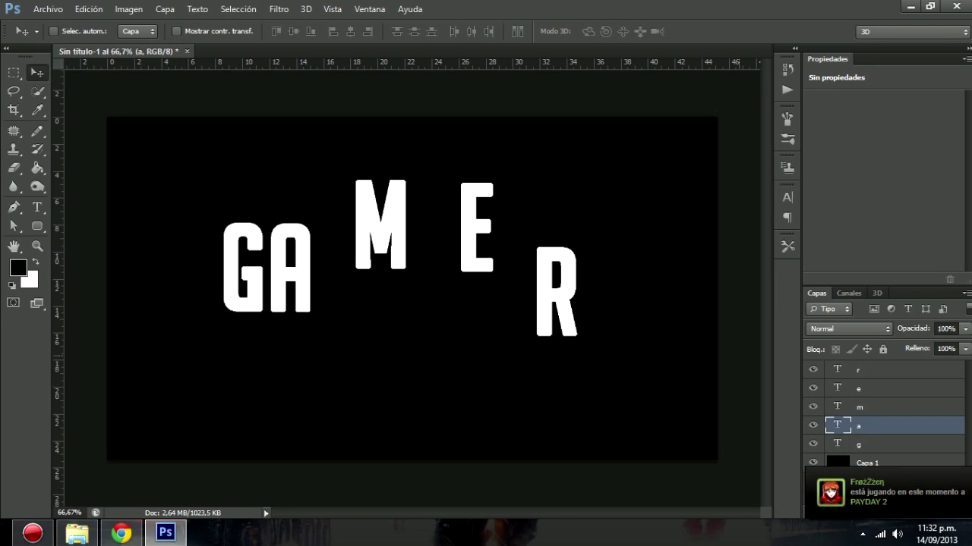
{"action": "key", "text": "alt+bracketright"}
{"action": "left_click_drag", "start_coordinate": [396, 204], "coordinate": [359, 249]}
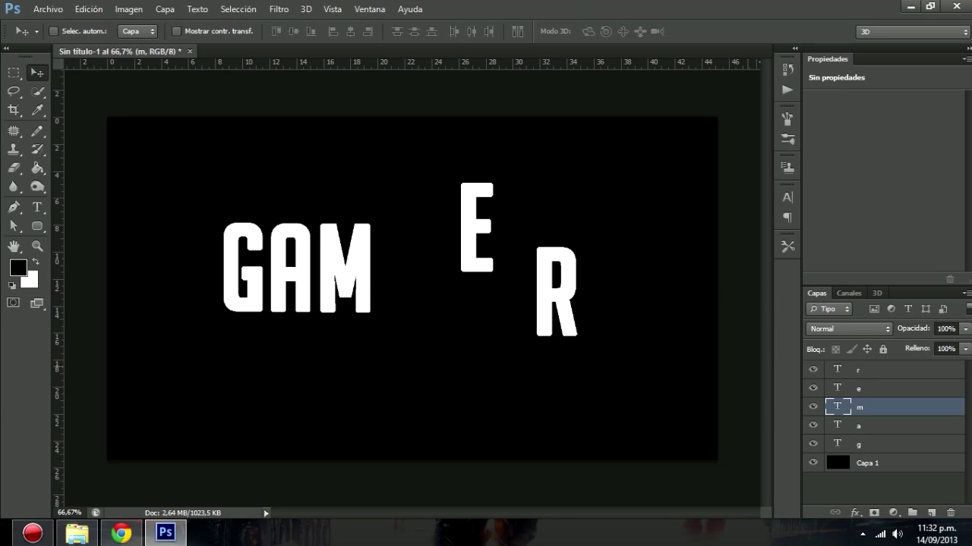
Move the E and R in beside the M to finish the GAMER row.
{"action": "key", "text": "alt+period"}
{"action": "key", "text": "alt+bracketleft"}
{"action": "mouse_move", "coordinate": [486, 196]}
{"action": "left_mouse_down"}
{"action": "mouse_move", "coordinate": [387, 236]}
{"action": "mouse_move", "coordinate": [400, 241]}
{"action": "mouse_move", "coordinate": [394, 265]}
{"action": "left_mouse_up"}
{"action": "key", "text": "alt+bracketright"}
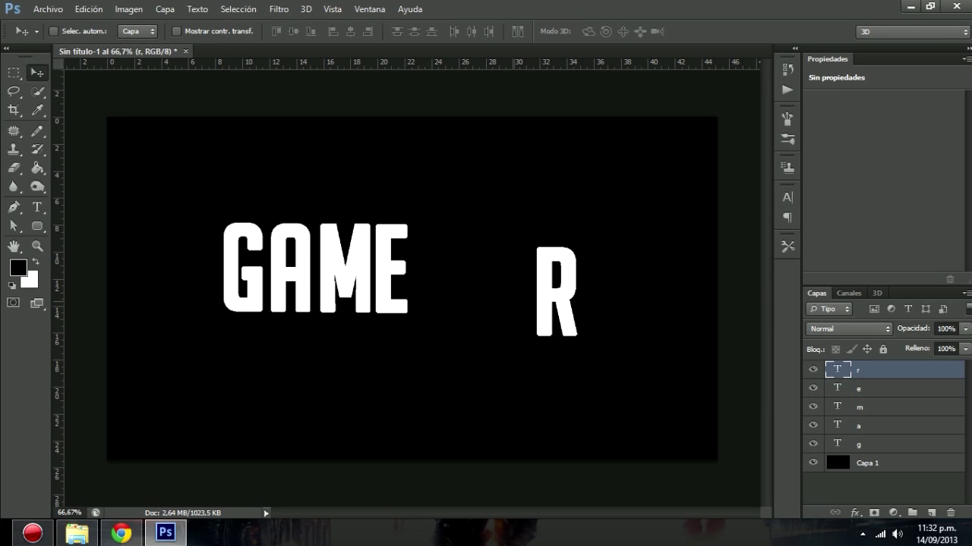
{"action": "left_click_drag", "start_coordinate": [574, 272], "coordinate": [454, 251]}
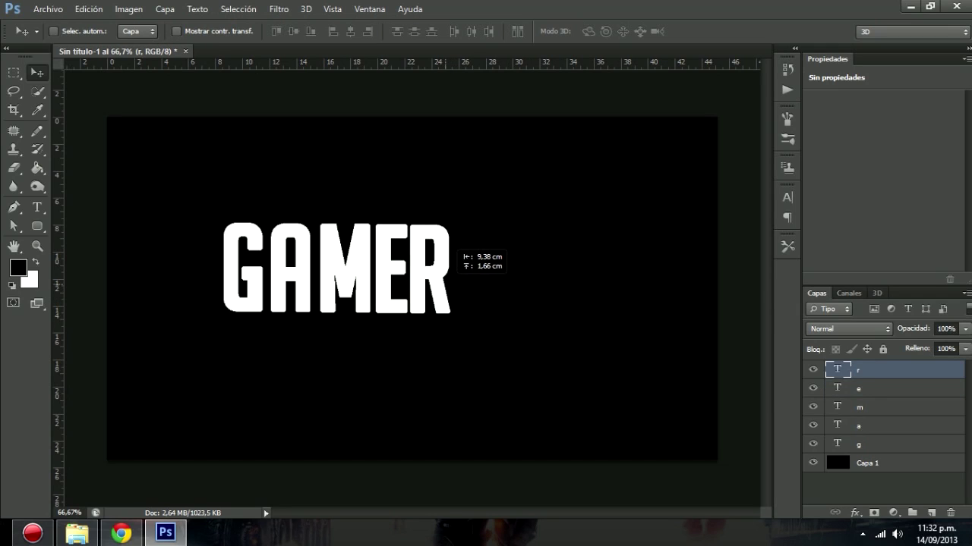
{"action": "key", "text": "alt+shift+bracketleft"}
Select all letter layers, shift GAMER right, and scale it up slightly with Free Transform.
{"action": "key", "text": "alt+shift+bracketleft"}
{"action": "key", "text": "alt+shift+bracketleft"}
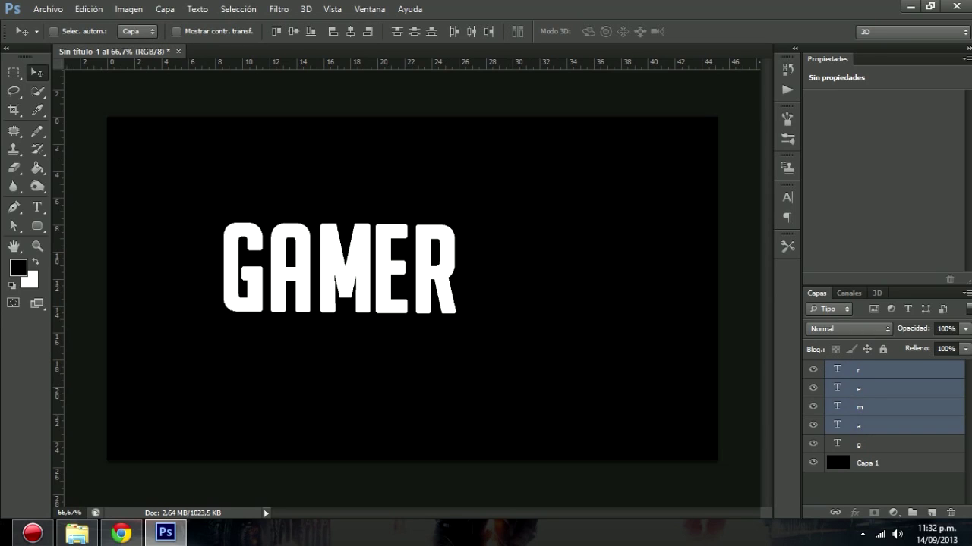
{"action": "key", "text": "alt+shift+bracketleft"}
{"action": "left_click_drag", "start_coordinate": [360, 256], "coordinate": [404, 256]}
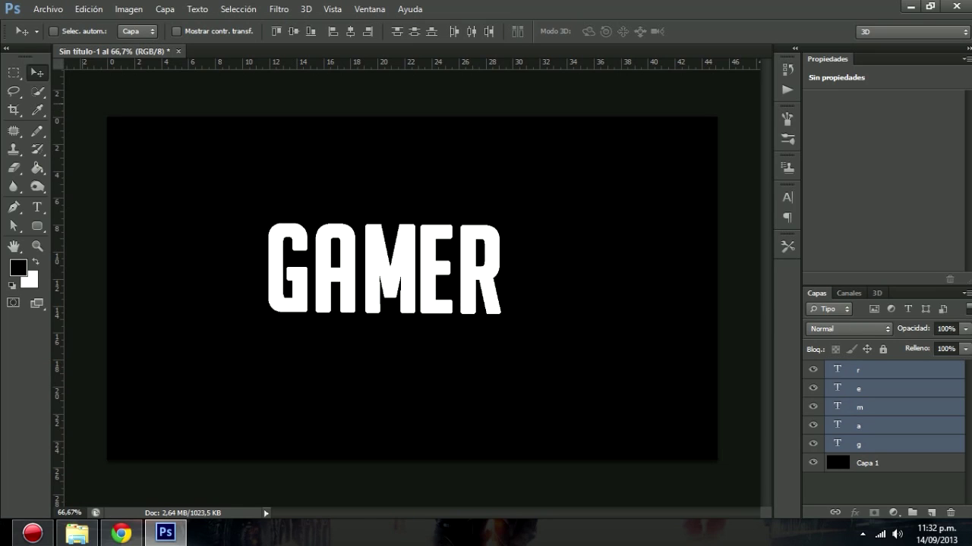
{"action": "key", "text": "ctrl+t"}
{"action": "left_click_drag", "start_coordinate": [498, 312], "coordinate": [539, 332]}
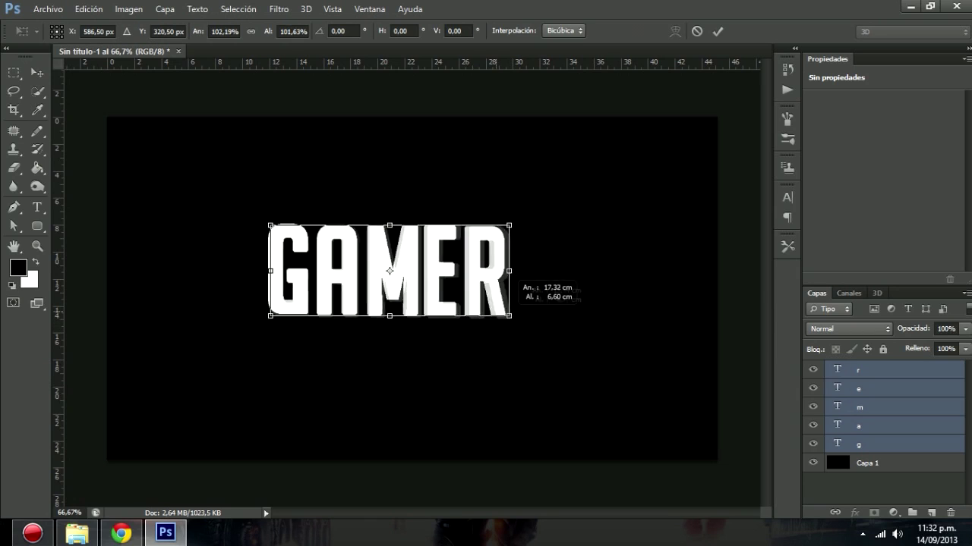
{"action": "key", "text": "Return"}
Nudge the word up and left into its final spot and lock the letter layers.
{"action": "left_click_drag", "start_coordinate": [487, 258], "coordinate": [474, 256]}
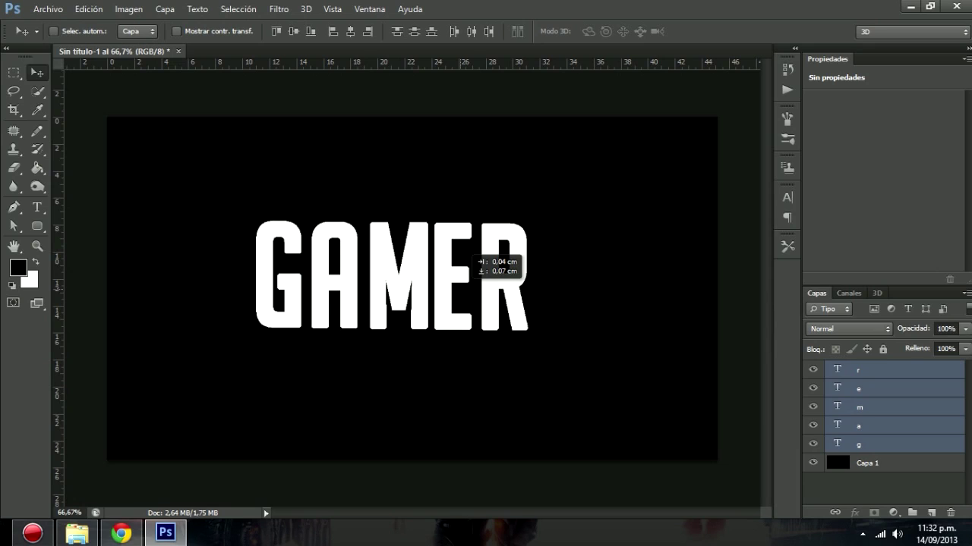
{"action": "left_click_drag", "start_coordinate": [474, 256], "coordinate": [475, 255]}
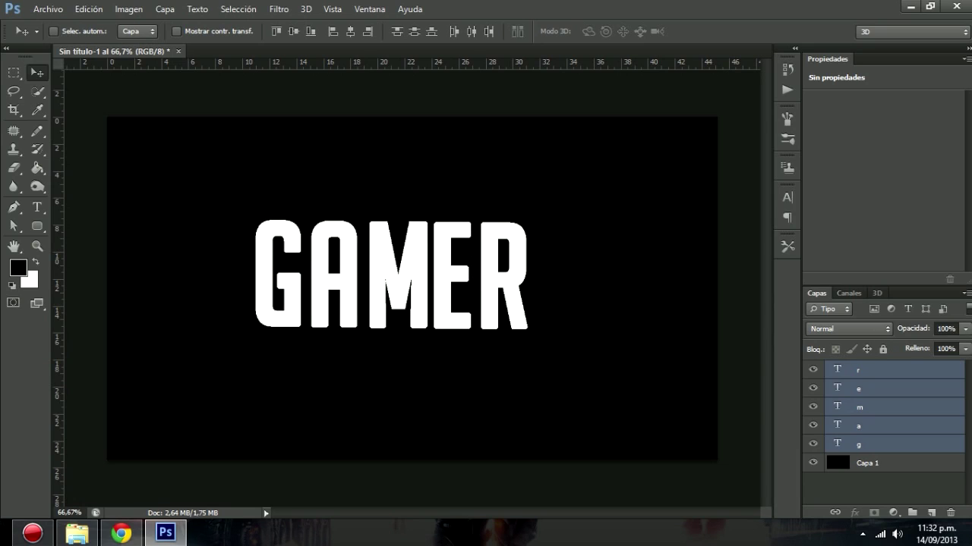
{"action": "left_click", "coordinate": [859, 407]}
{"action": "left_click", "coordinate": [867, 463]}
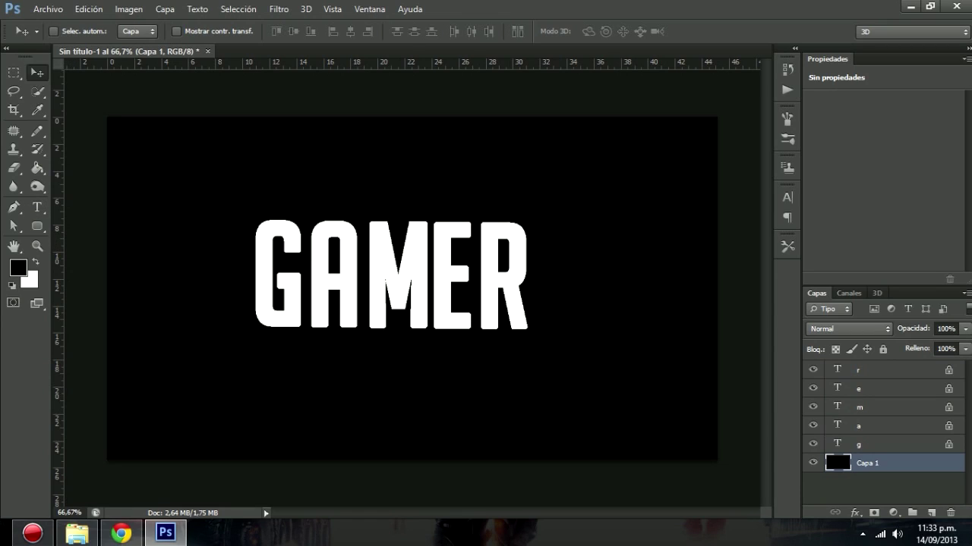
{"action": "left_click", "coordinate": [858, 370]}
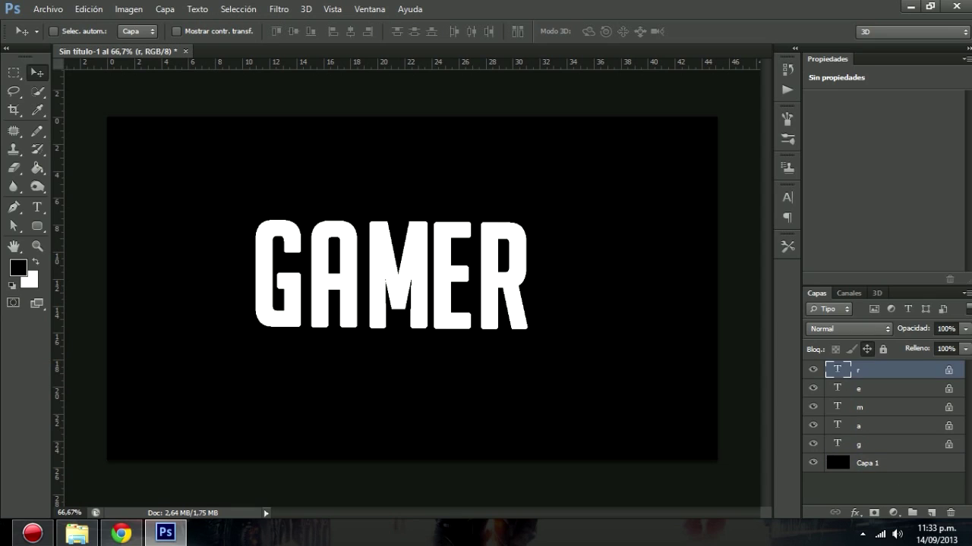
{"action": "left_click", "coordinate": [858, 444]}
Open BF3.jpeg from the desktop GAMER folder, accepting the colour profile.
{"action": "left_click", "coordinate": [48, 9]}
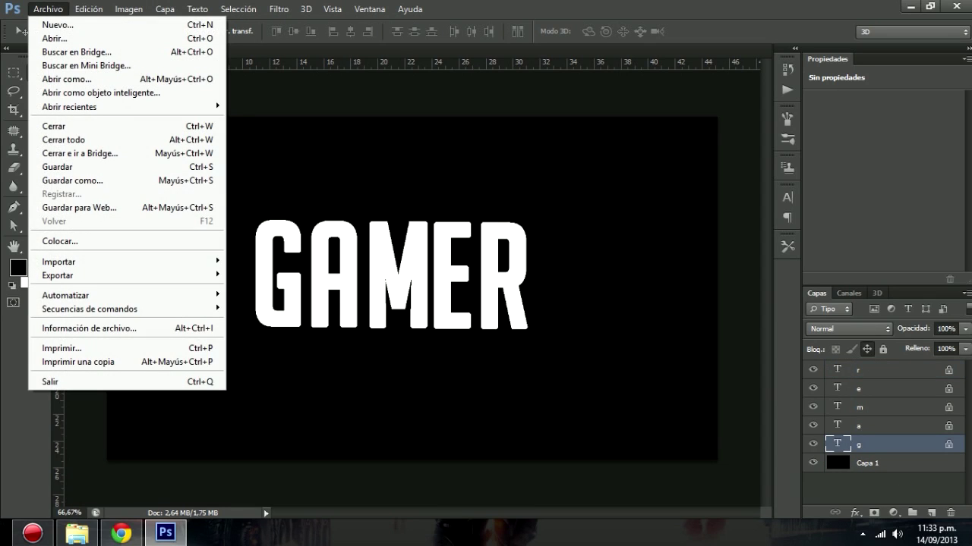
{"action": "key", "text": "Escape"}
{"action": "key", "text": "ctrl+o"}
{"action": "left_click", "coordinate": [322, 220]}
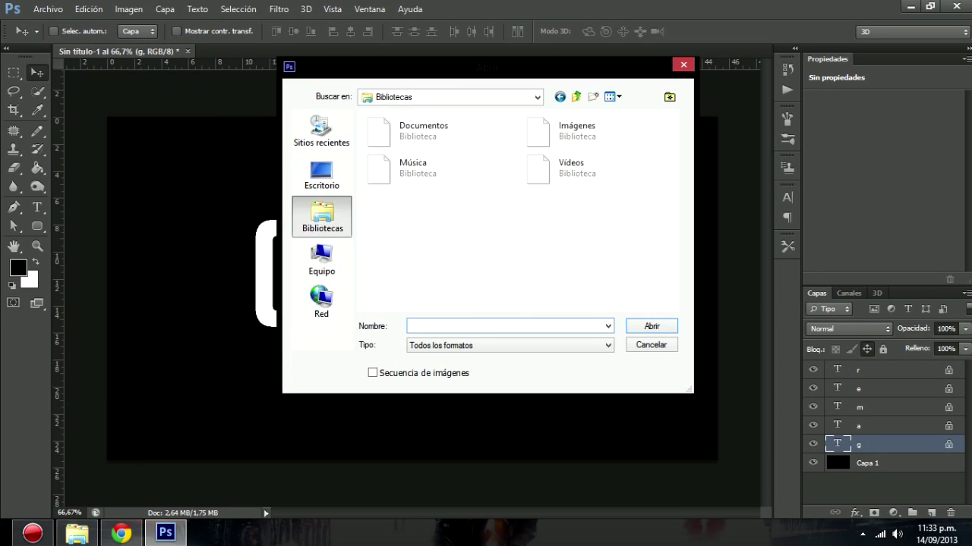
{"action": "left_click", "coordinate": [322, 173]}
{"action": "left_click", "coordinate": [597, 241]}
{"action": "double_click", "coordinate": [395, 241]}
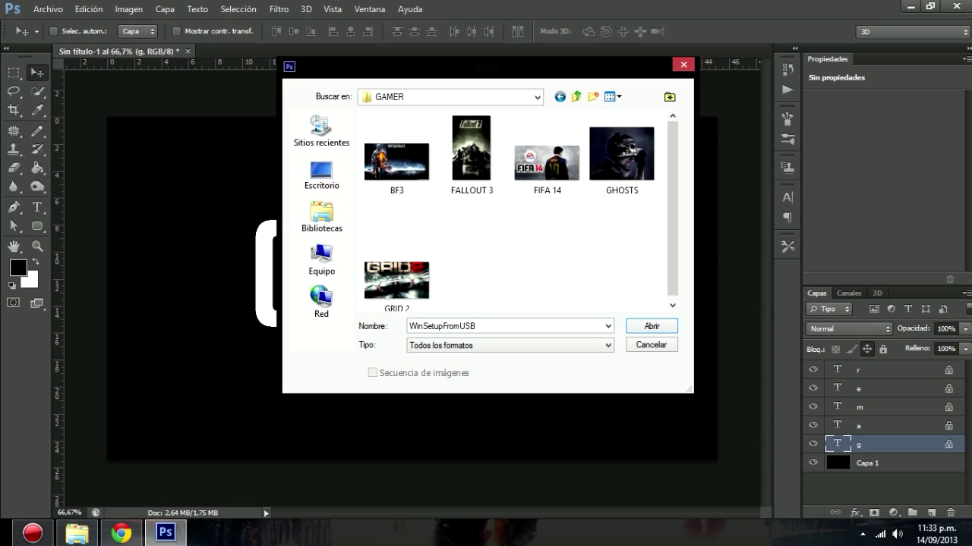
{"action": "left_click", "coordinate": [396, 159]}
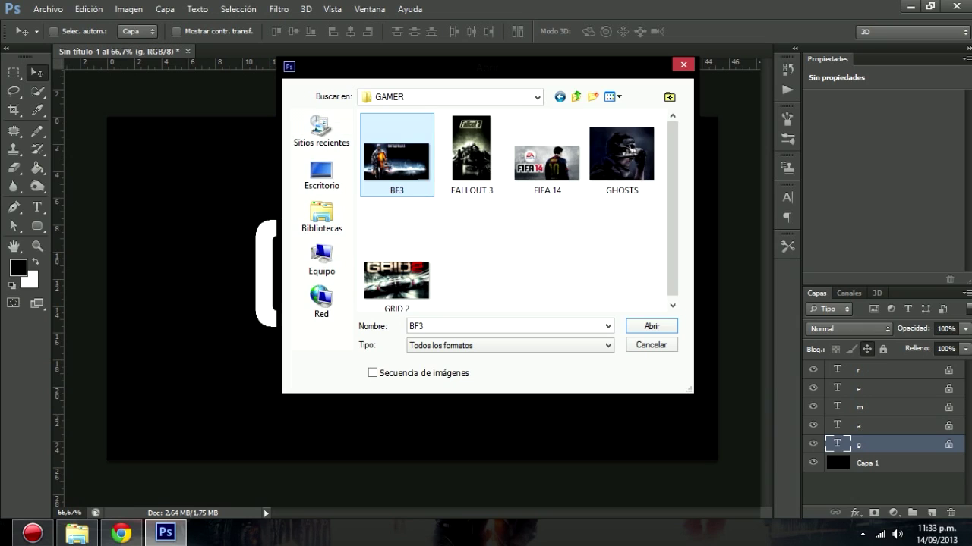
{"action": "key", "text": "Return"}
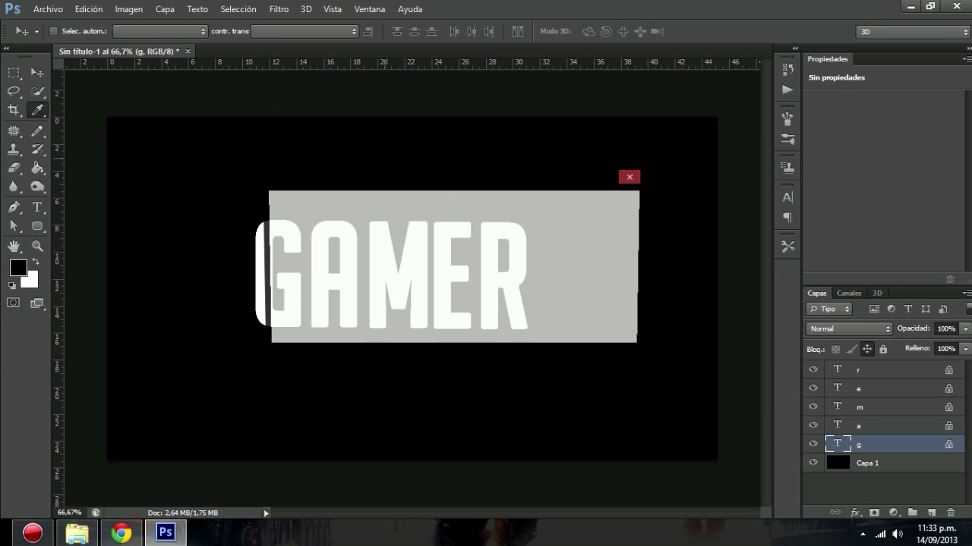
{"action": "left_click", "coordinate": [512, 328]}
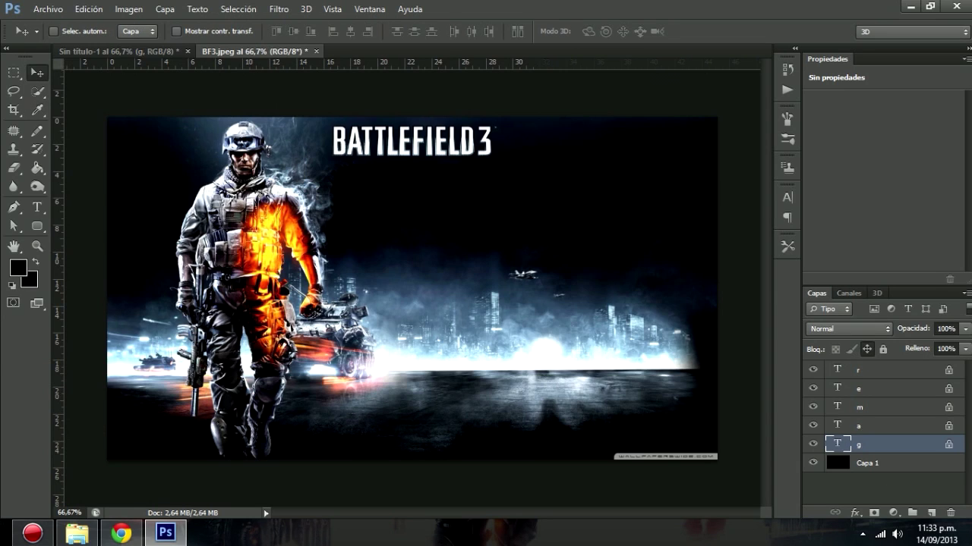
Define BF3.jpeg as a pattern and return to the GAMER document.
{"action": "left_click", "coordinate": [88, 9]}
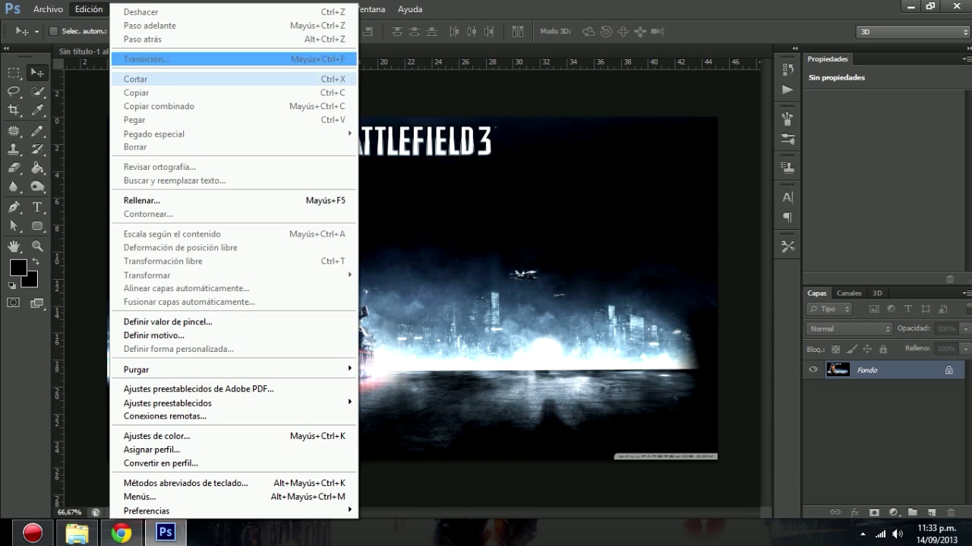
{"action": "left_click", "coordinate": [152, 335]}
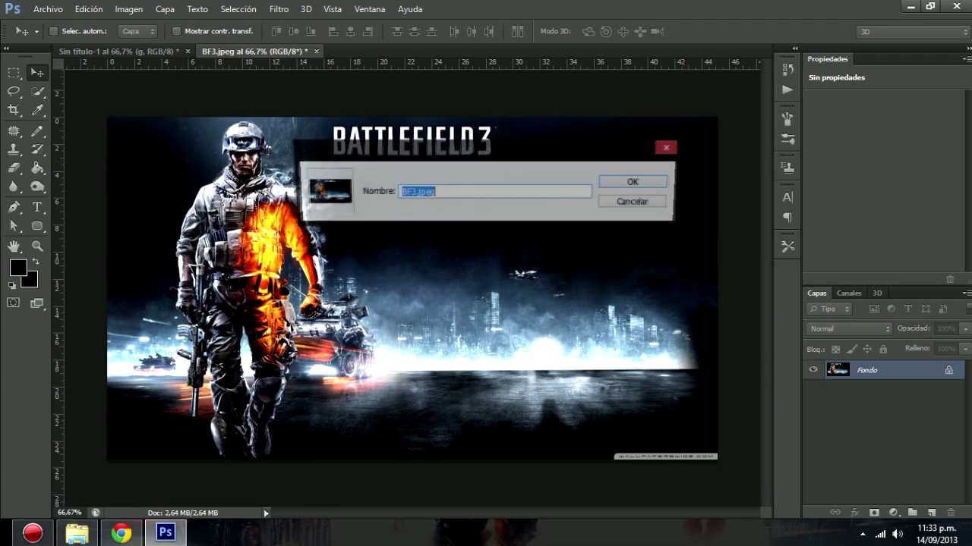
{"action": "key", "text": "Return"}
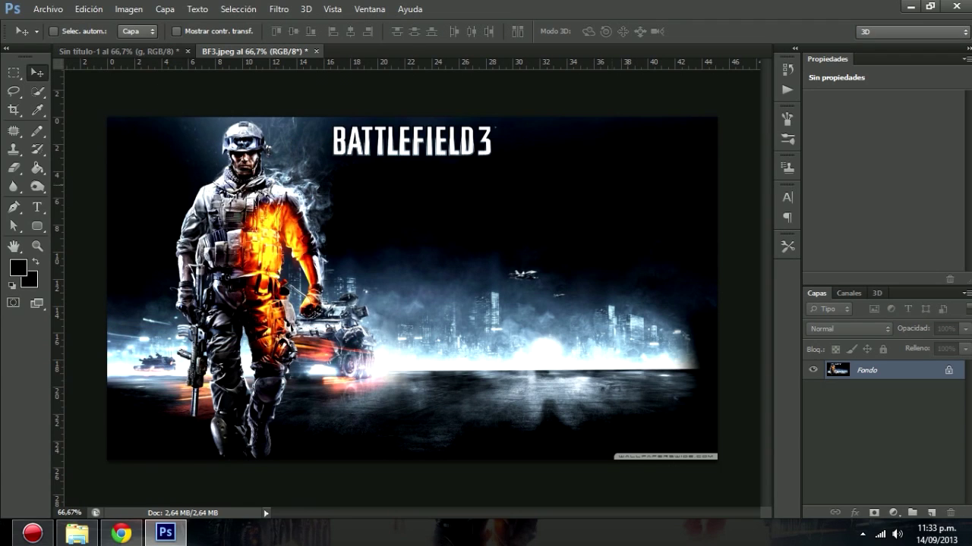
{"action": "left_click", "coordinate": [118, 51]}
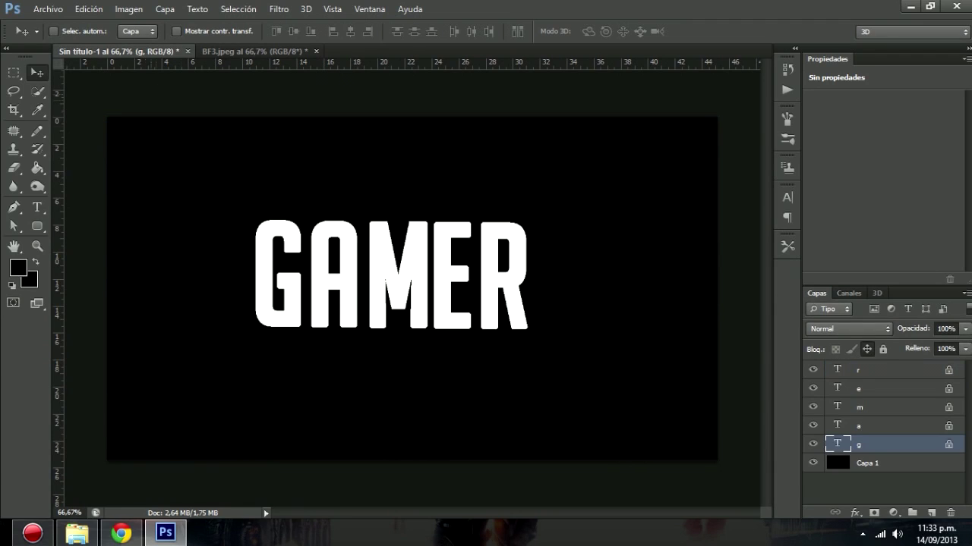
{"action": "key", "text": "h"}
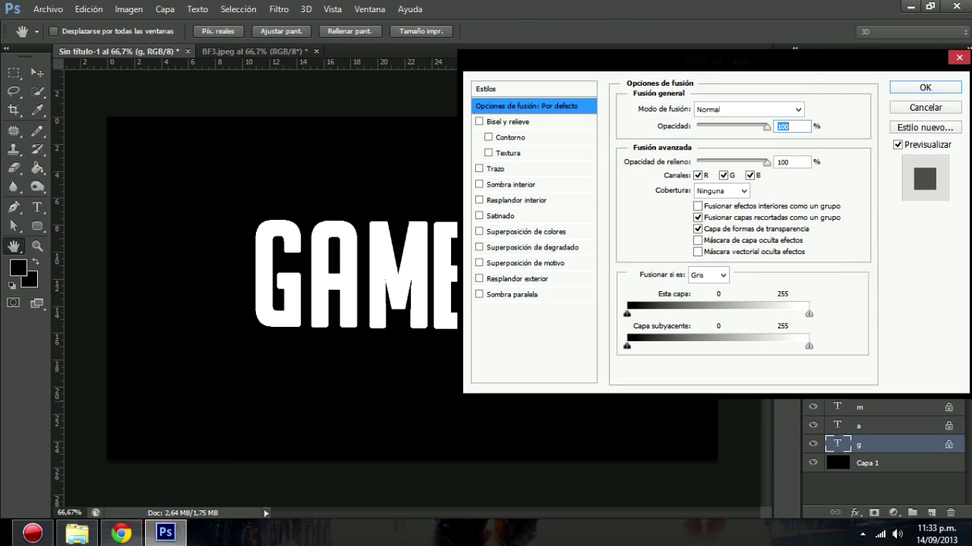
Give the G a BF3 pattern overlay, dragged so the soldier shows inside the letter.
{"action": "left_click", "coordinate": [479, 262]}
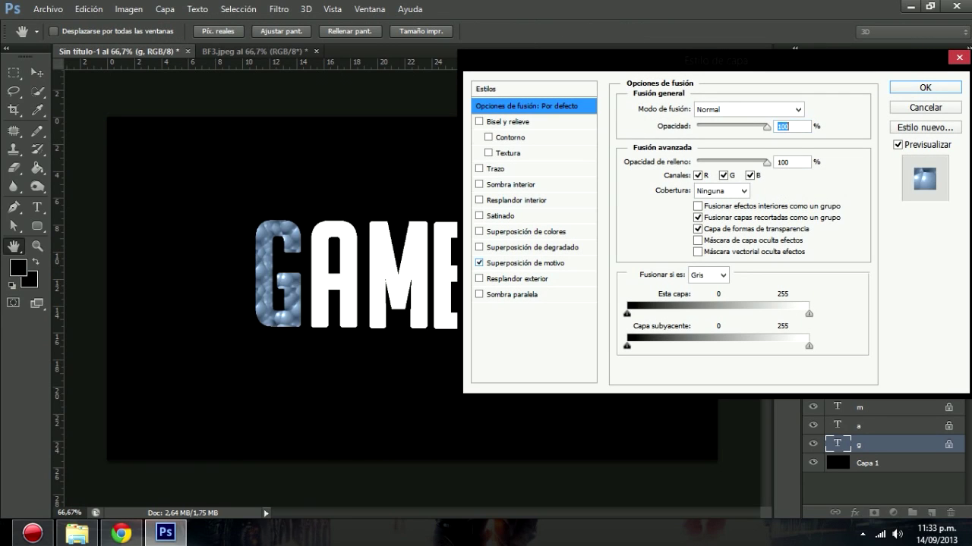
{"action": "left_click", "coordinate": [524, 263]}
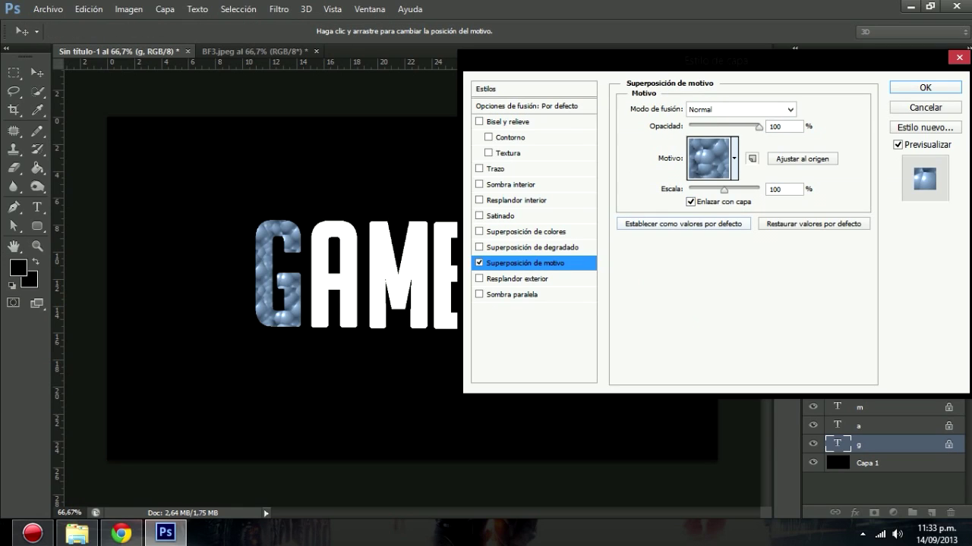
{"action": "left_click", "coordinate": [733, 158]}
{"action": "left_click", "coordinate": [641, 225]}
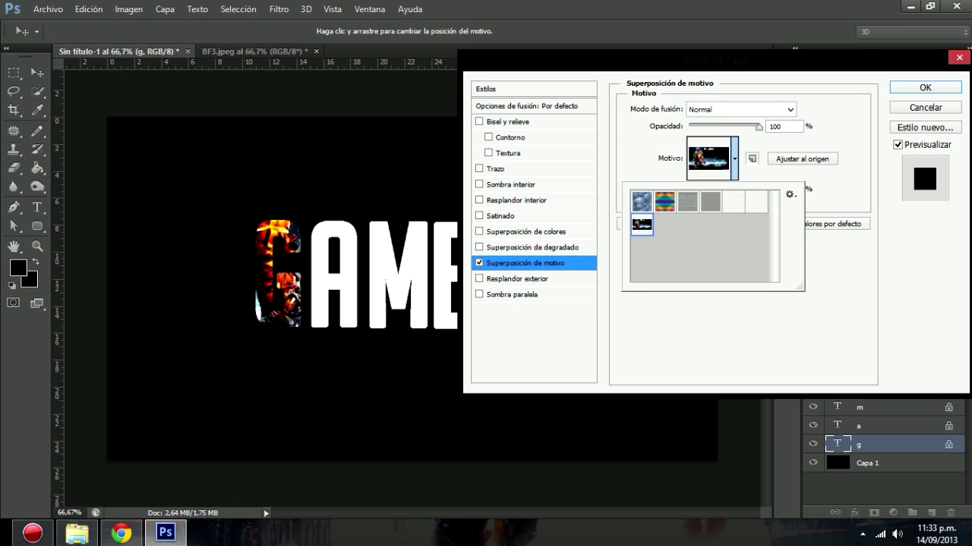
{"action": "key", "text": "Return"}
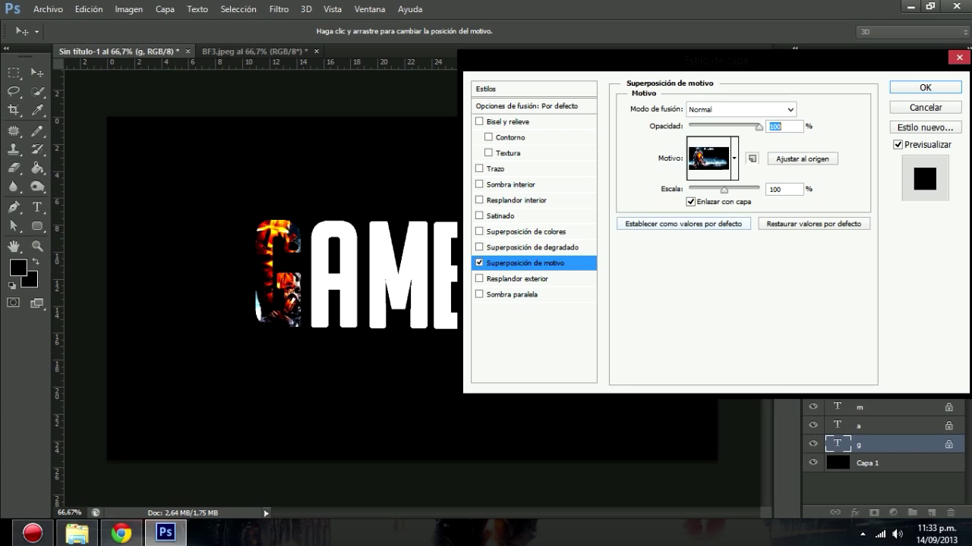
{"action": "left_click_drag", "start_coordinate": [274, 251], "coordinate": [277, 311]}
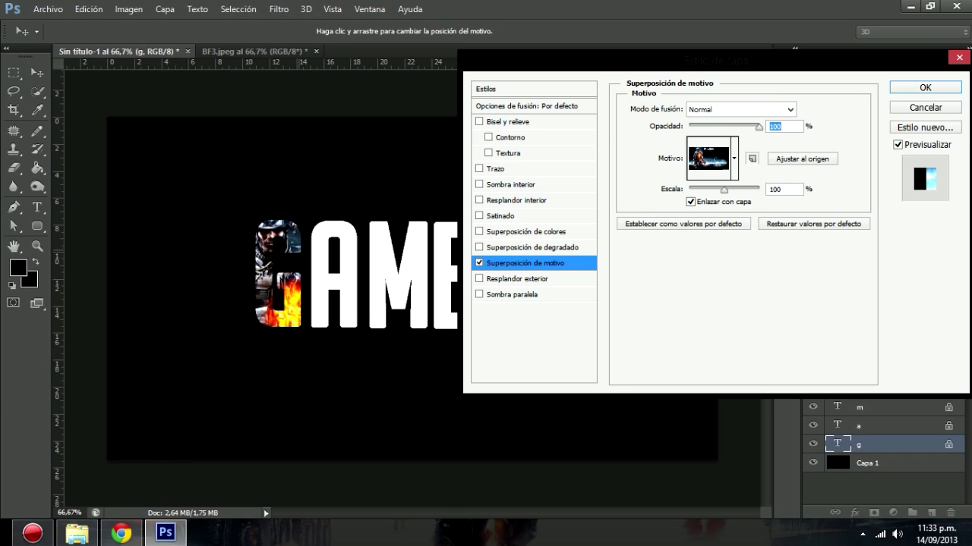
{"action": "left_click_drag", "start_coordinate": [277, 274], "coordinate": [277, 237]}
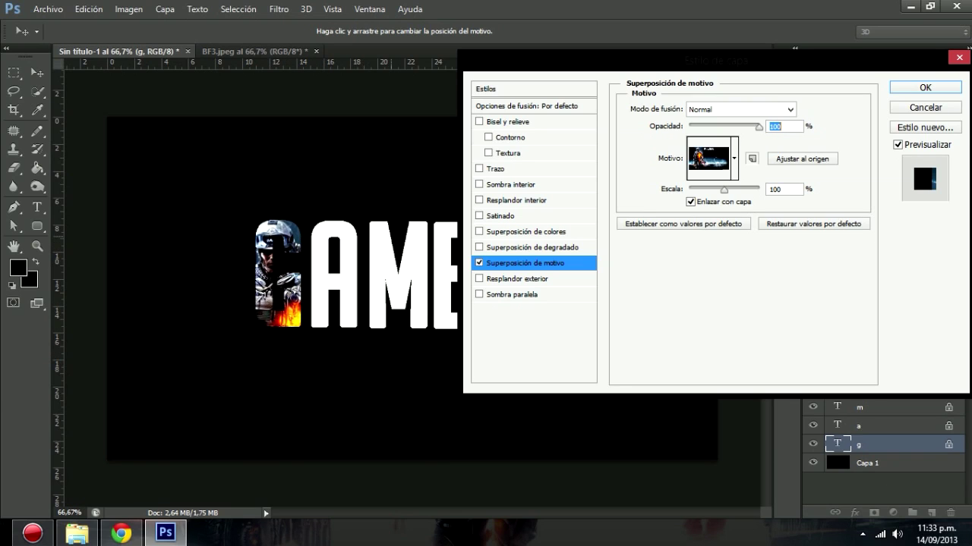
{"action": "key", "text": "Return"}
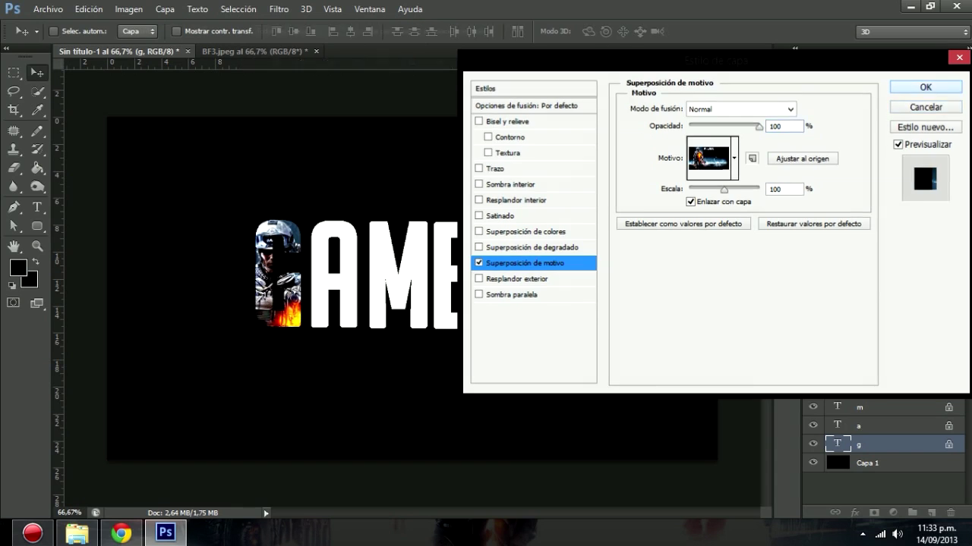
{"action": "left_click", "coordinate": [47, 9]}
Open FALLOUT 3.PNG, define it as a pattern, and return to the GAMER document.
{"action": "left_click", "coordinate": [45, 37]}
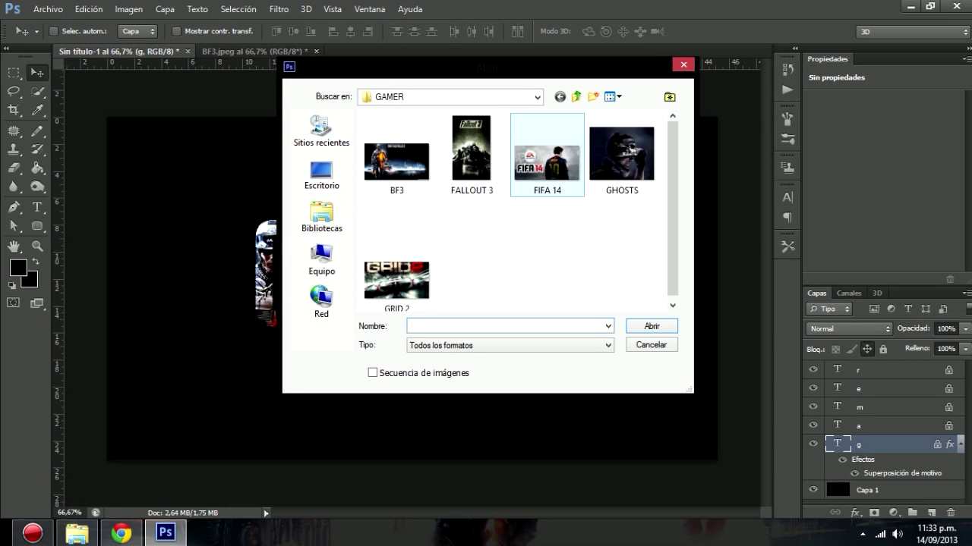
{"action": "double_click", "coordinate": [472, 152]}
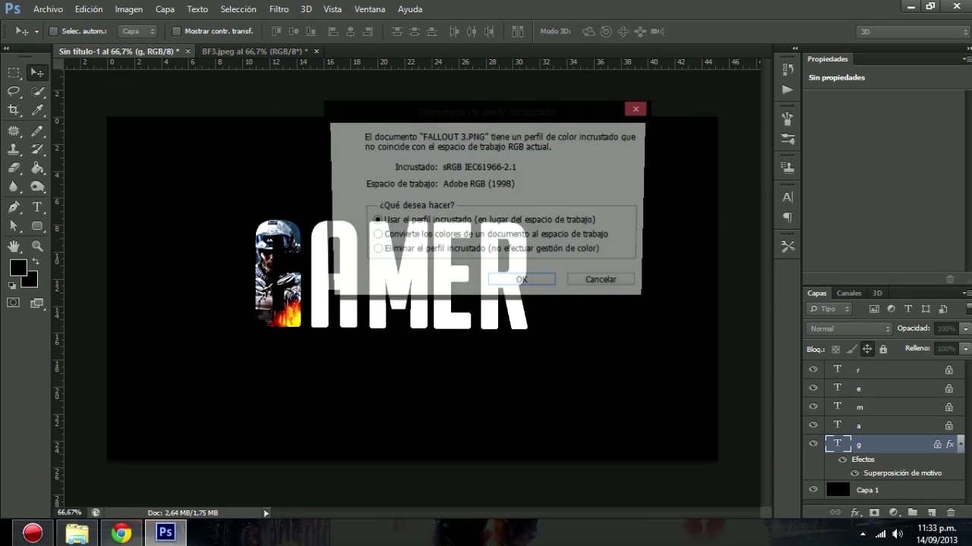
{"action": "key", "text": "Return"}
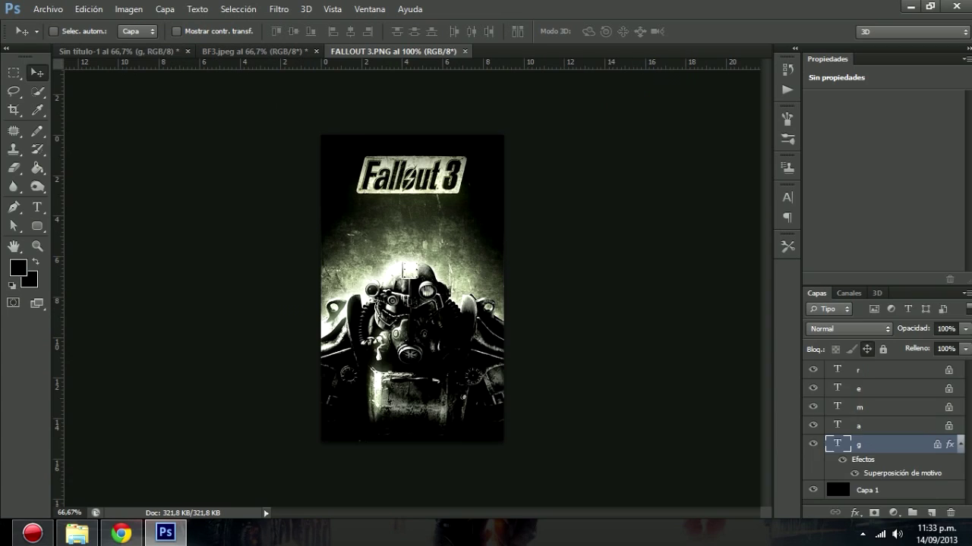
{"action": "left_click", "coordinate": [94, 8]}
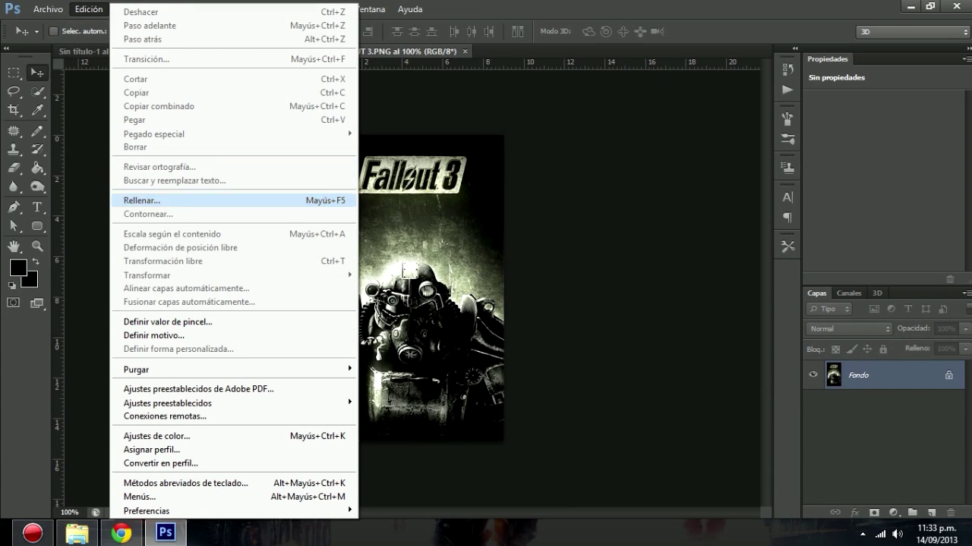
{"action": "left_click", "coordinate": [151, 334]}
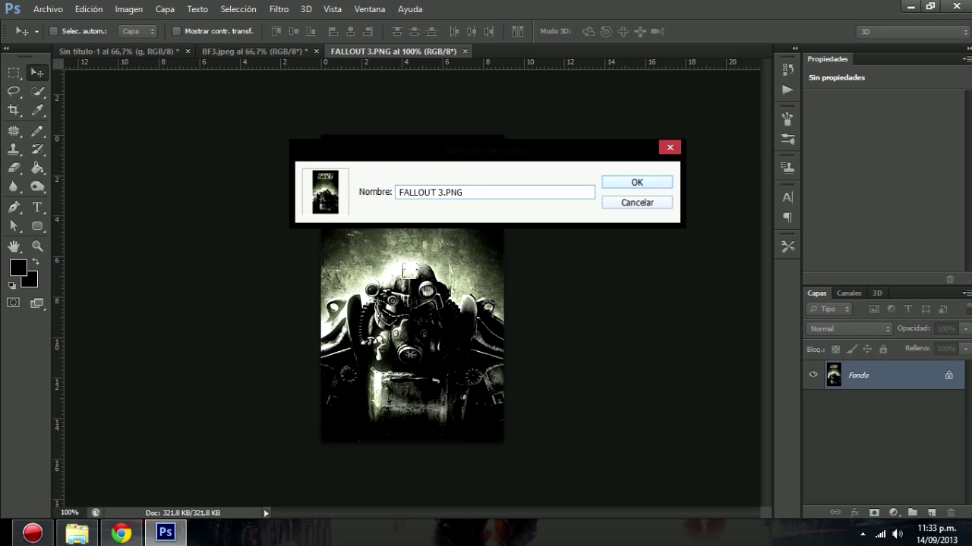
{"action": "key", "text": "Return"}
{"action": "left_click", "coordinate": [117, 51]}
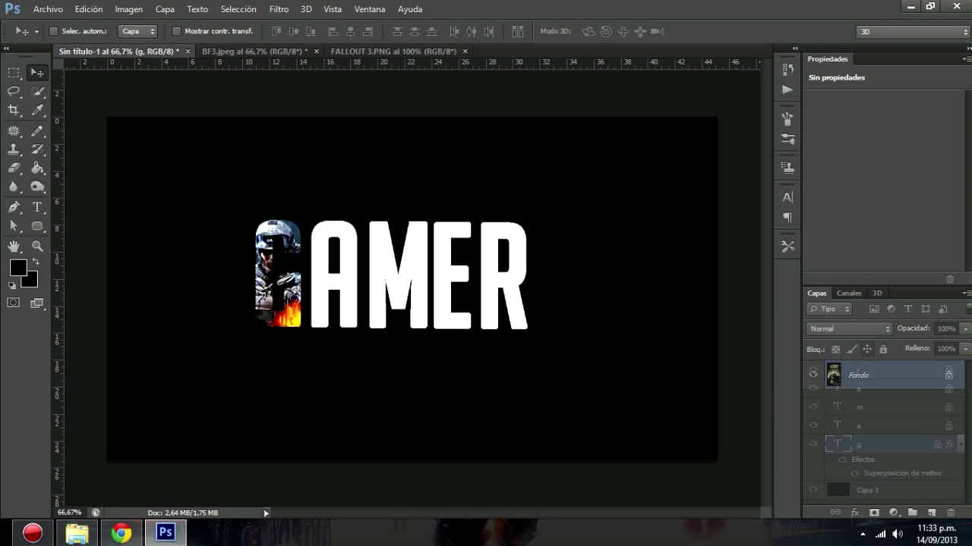
Add a FALLOUT 3 pattern overlay to the A, positioned so the helmet shows.
{"action": "double_click", "coordinate": [896, 426]}
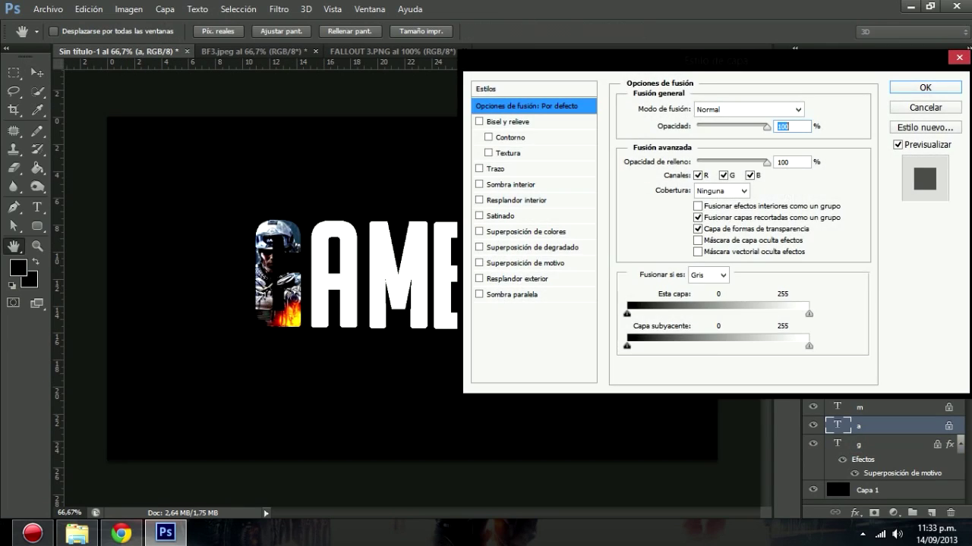
{"action": "left_click", "coordinate": [479, 263]}
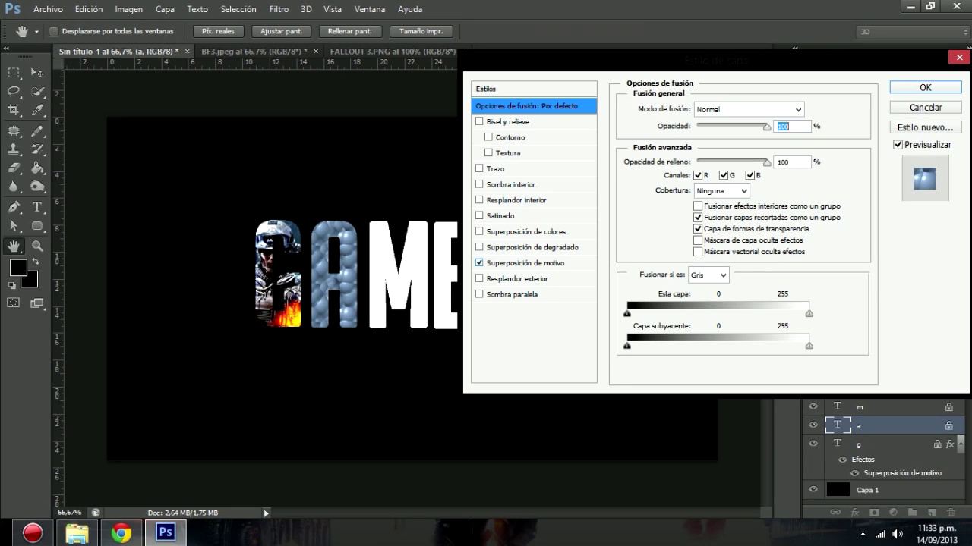
{"action": "left_click", "coordinate": [524, 263]}
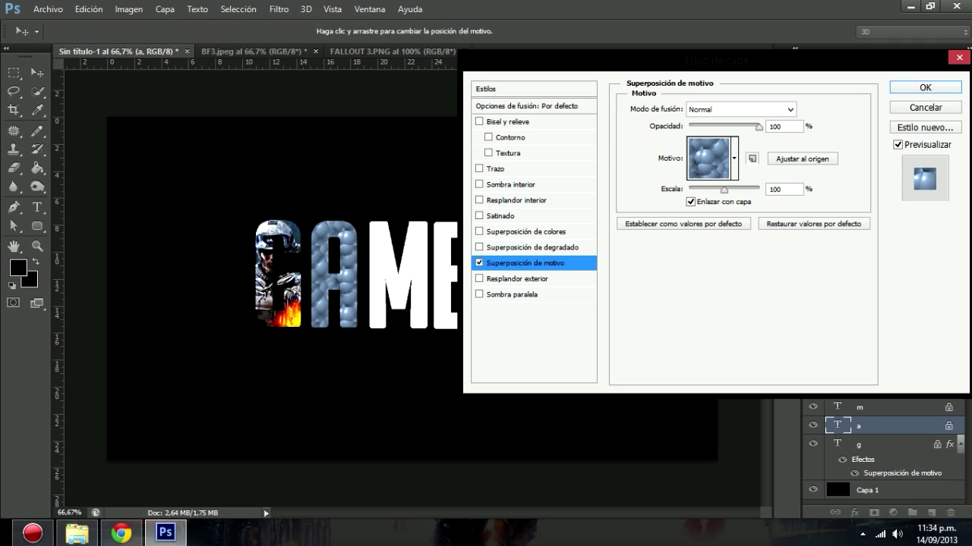
{"action": "left_click", "coordinate": [734, 158]}
{"action": "left_click", "coordinate": [664, 225]}
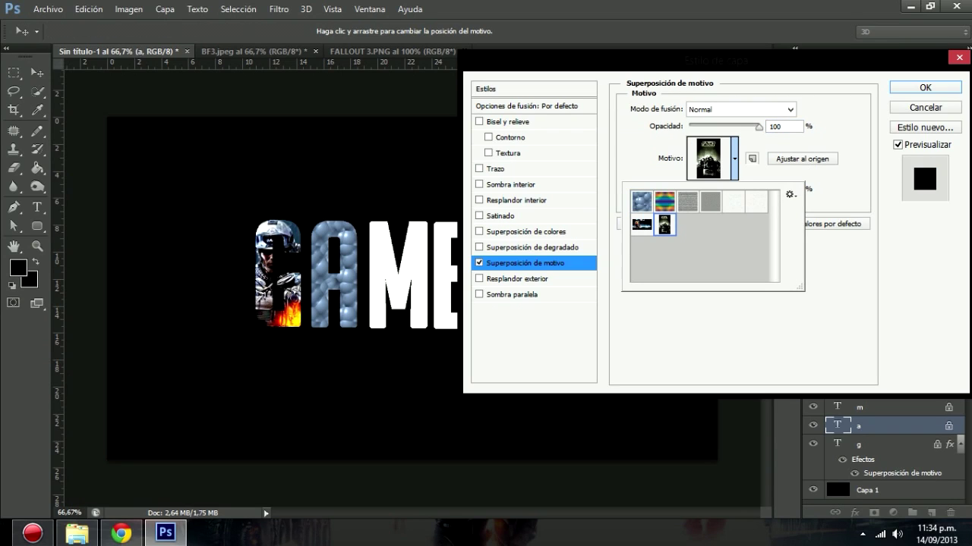
{"action": "key", "text": "Return"}
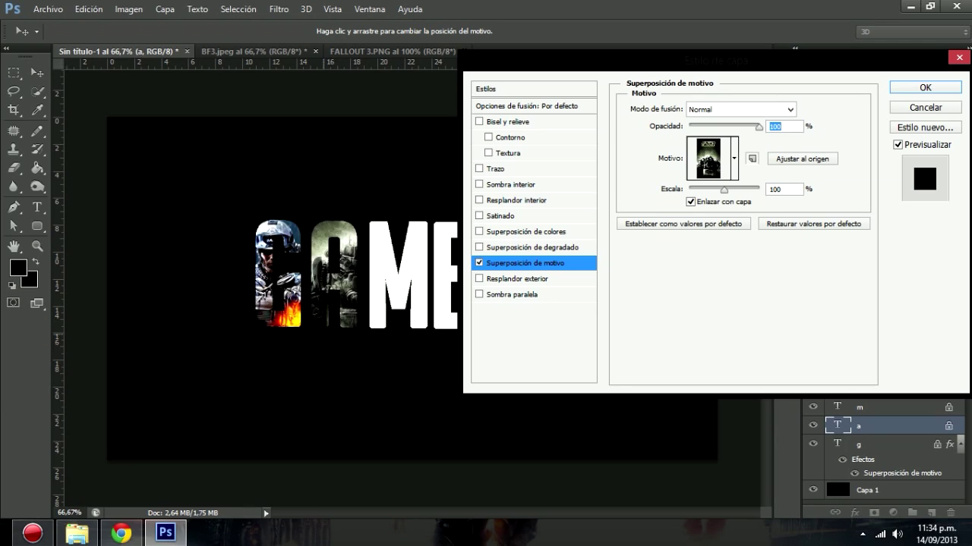
{"action": "left_click_drag", "start_coordinate": [334, 273], "coordinate": [333, 287]}
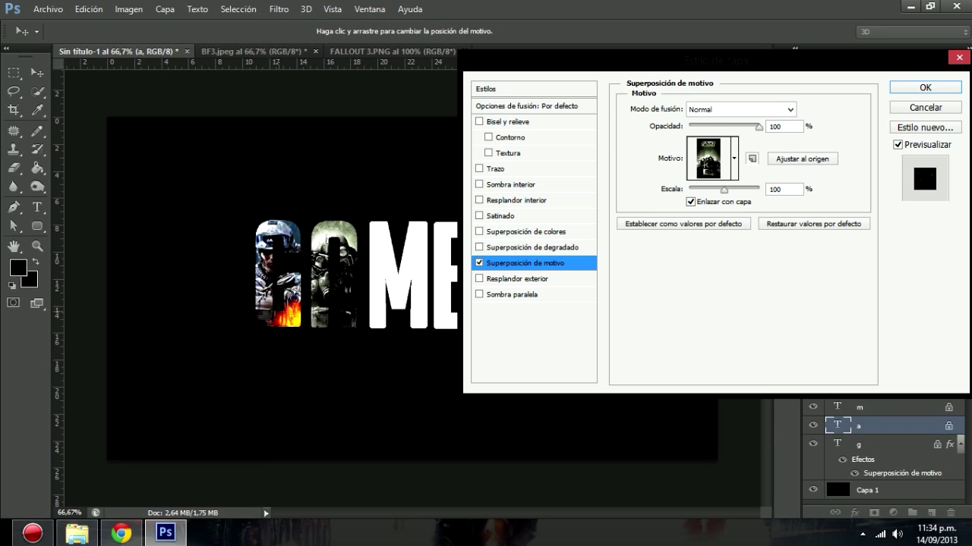
{"action": "left_click_drag", "start_coordinate": [332, 286], "coordinate": [346, 289]}
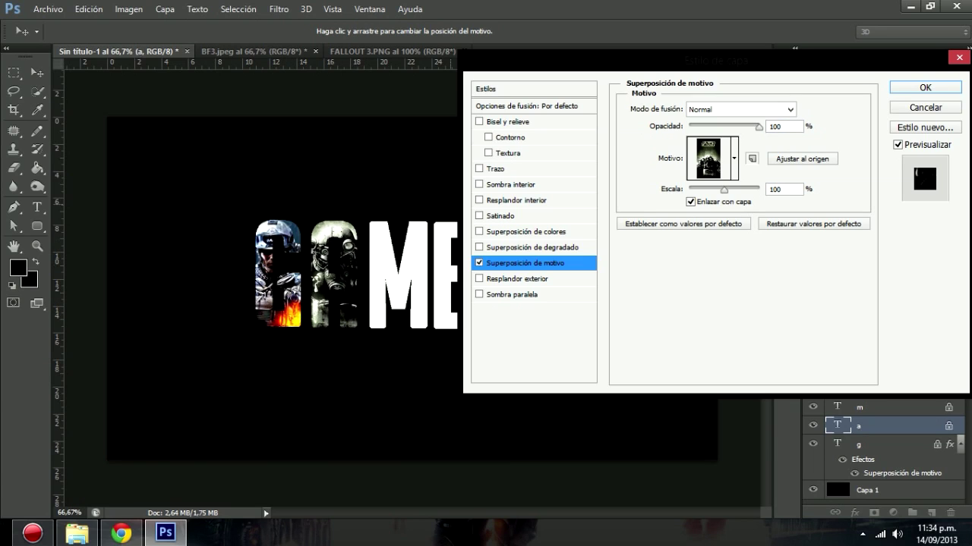
Apply the A's overlay, then open FIFA 14.jpg and define it as a pattern.
{"action": "key", "text": "Return"}
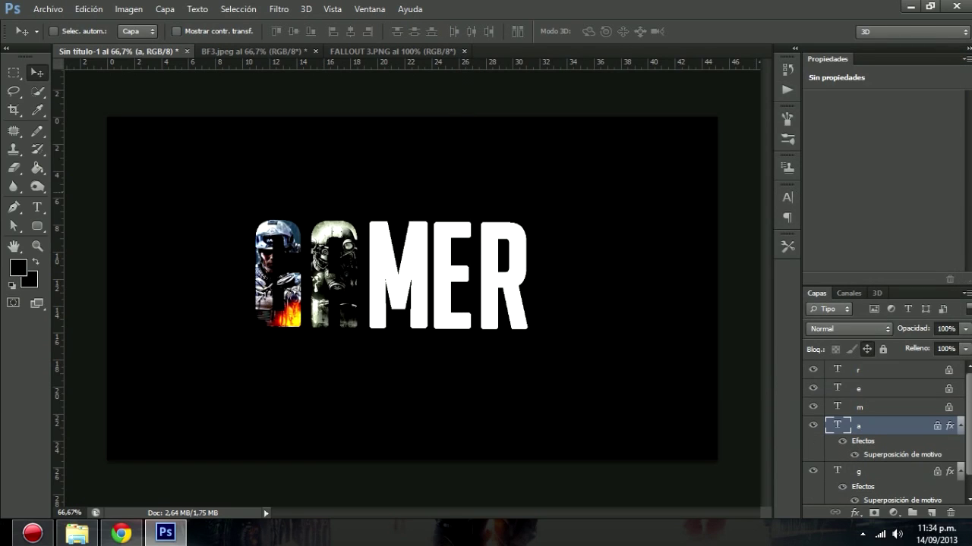
{"action": "left_click", "coordinate": [48, 9]}
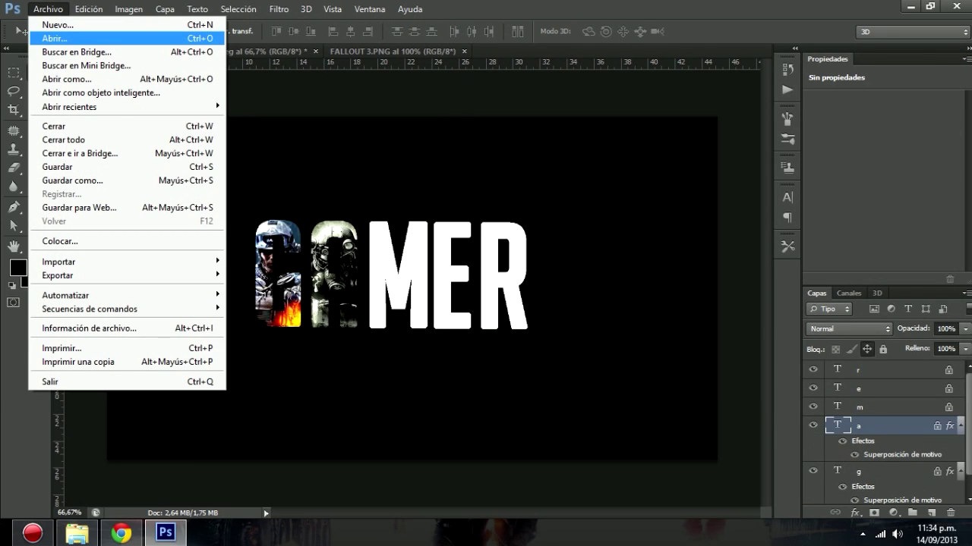
{"action": "left_click", "coordinate": [53, 38]}
{"action": "double_click", "coordinate": [542, 155]}
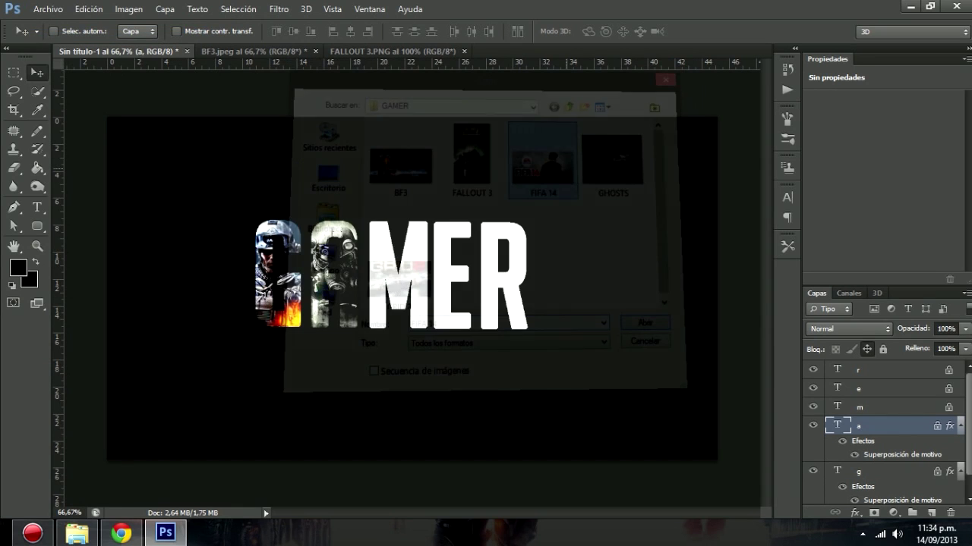
{"action": "left_click", "coordinate": [514, 329]}
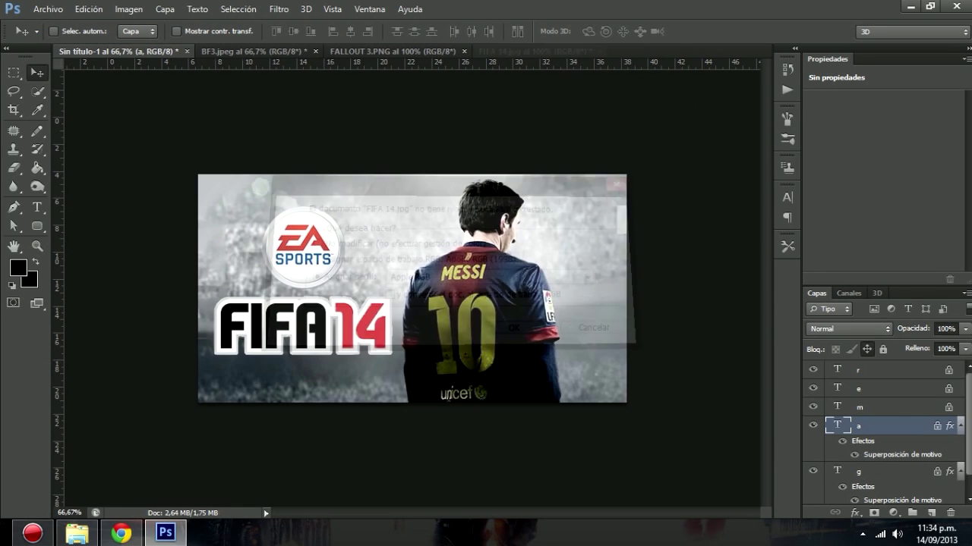
{"action": "left_click", "coordinate": [128, 9]}
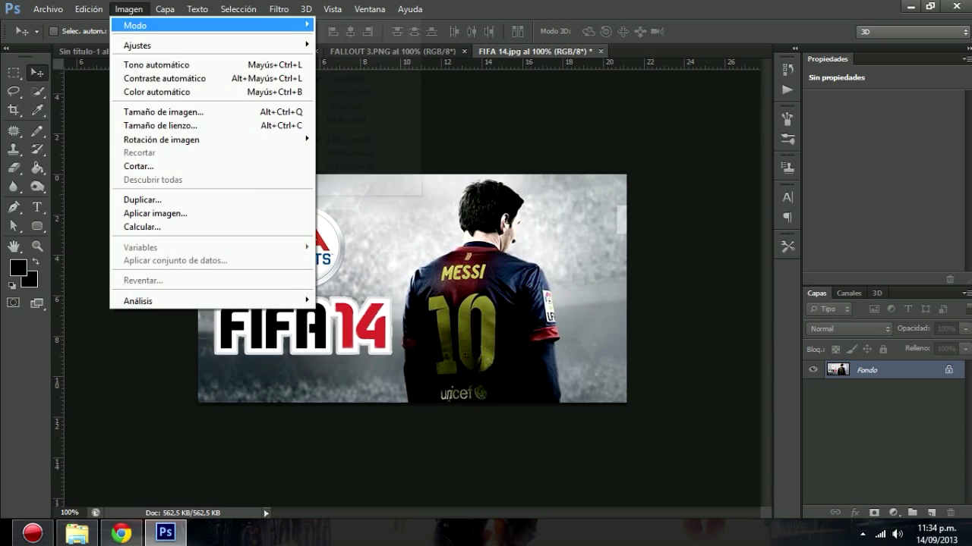
{"action": "left_click", "coordinate": [154, 334]}
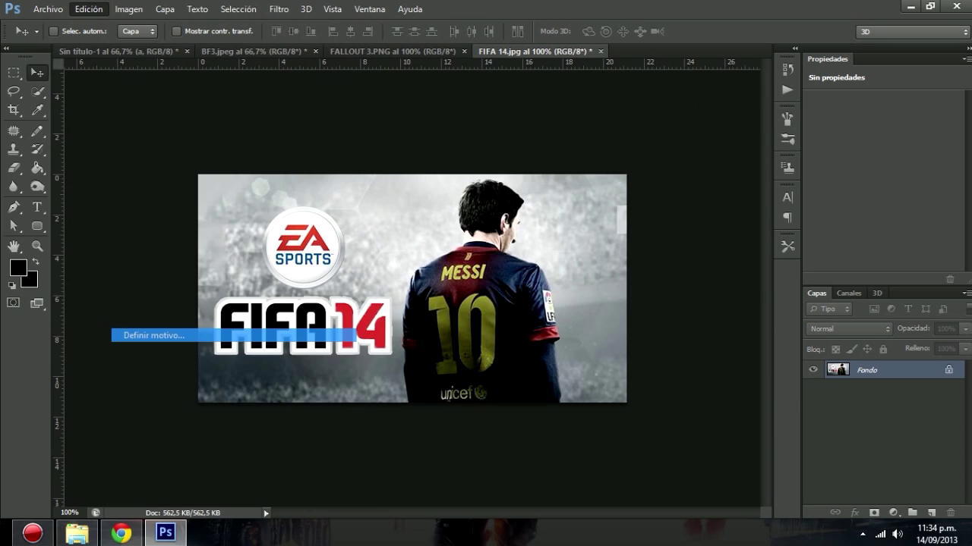
{"action": "key", "text": "Return"}
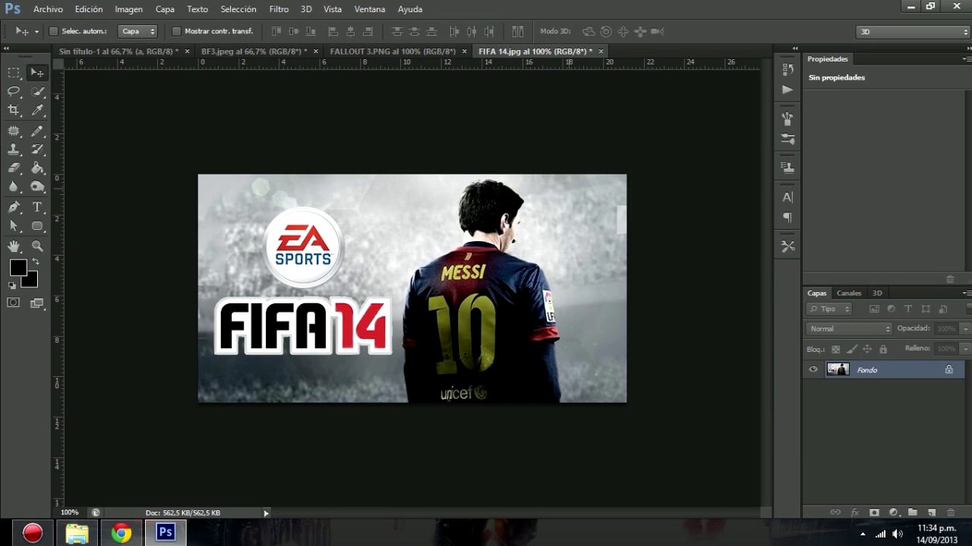
{"action": "key", "text": "ctrl+Tab"}
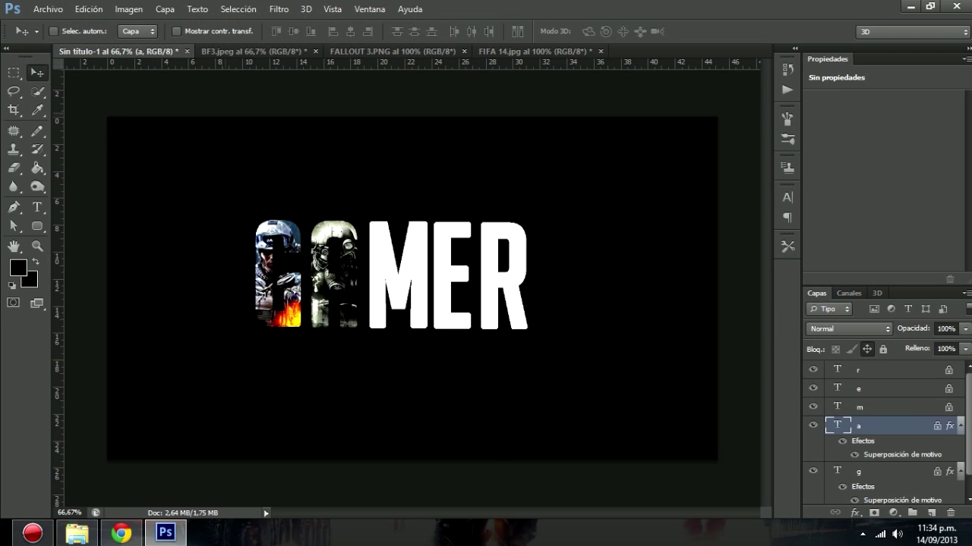
Give the M a FIFA 14 pattern overlay, shifted to show the footballer.
{"action": "double_click", "coordinate": [859, 407]}
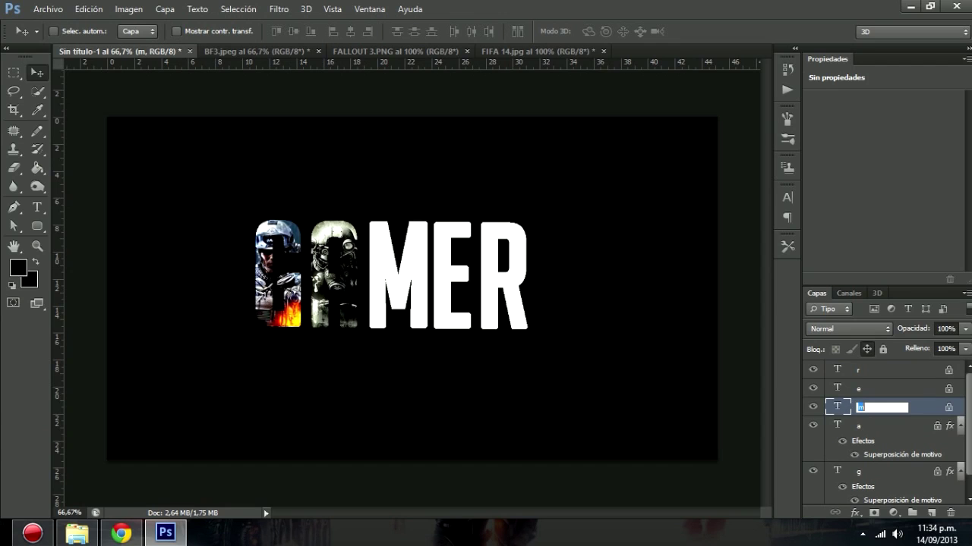
{"action": "double_click", "coordinate": [920, 407]}
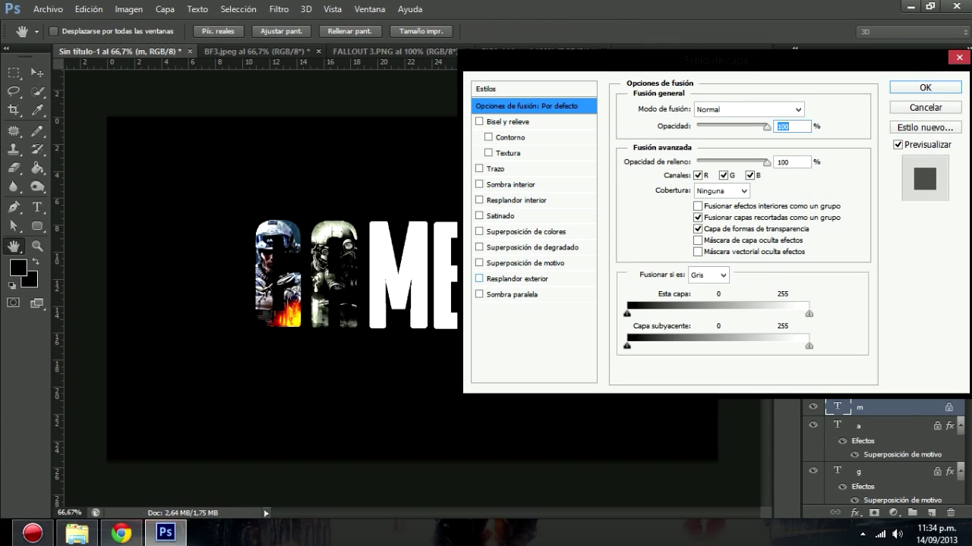
{"action": "left_click", "coordinate": [479, 263]}
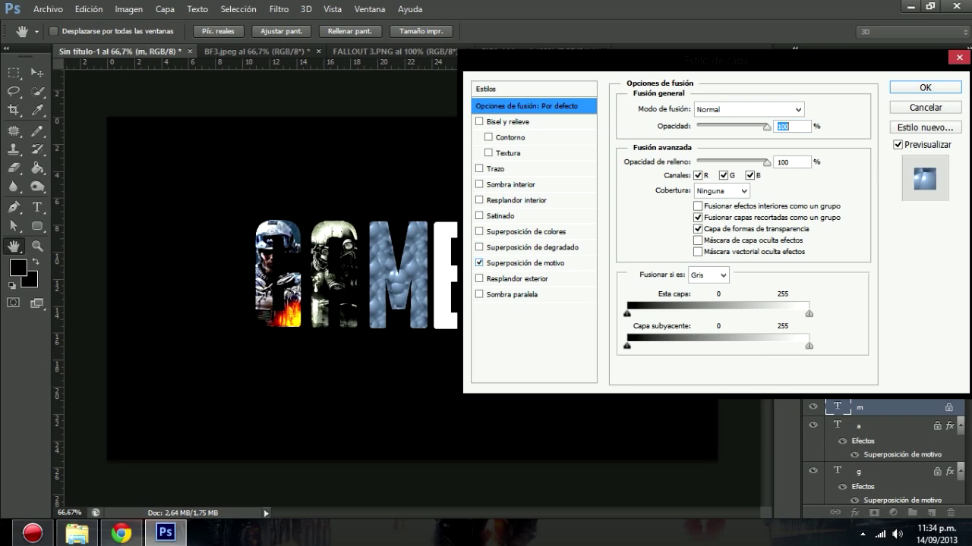
{"action": "left_click", "coordinate": [525, 263]}
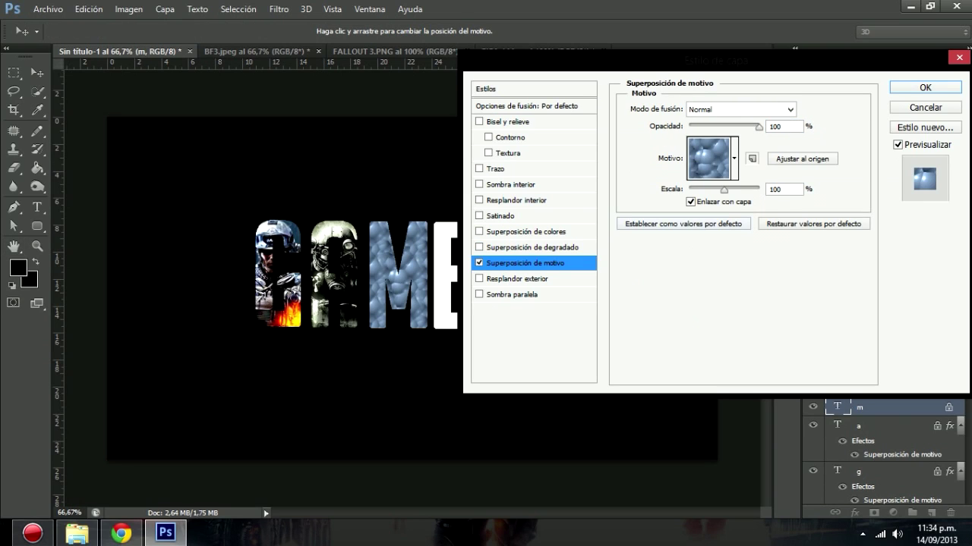
{"action": "left_click", "coordinate": [734, 158]}
{"action": "left_click", "coordinate": [687, 225]}
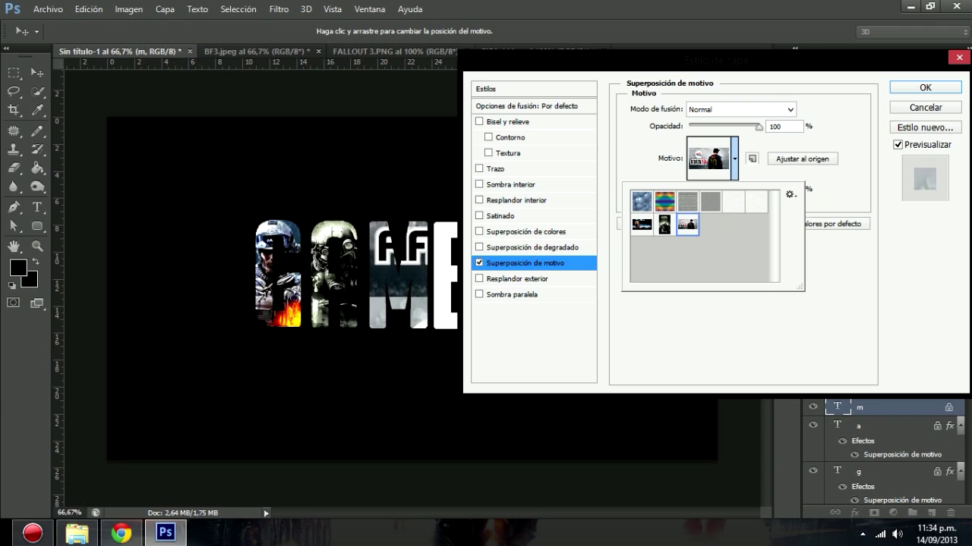
{"action": "key", "text": "Return"}
{"action": "mouse_move", "coordinate": [398, 273]}
{"action": "left_mouse_down"}
{"action": "mouse_move", "coordinate": [406, 266]}
{"action": "mouse_move", "coordinate": [410, 284]}
{"action": "mouse_move", "coordinate": [410, 276]}
{"action": "left_mouse_up"}
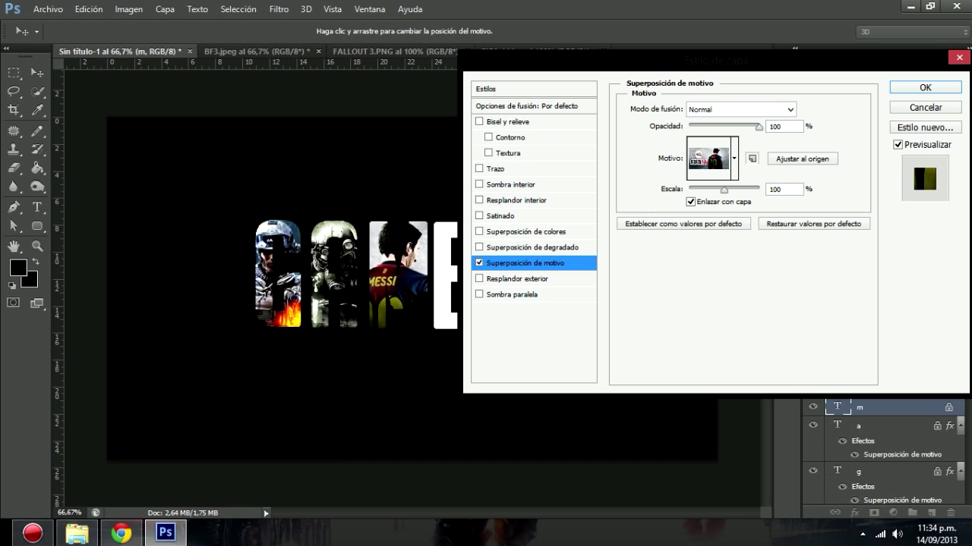
{"action": "key", "text": "Return"}
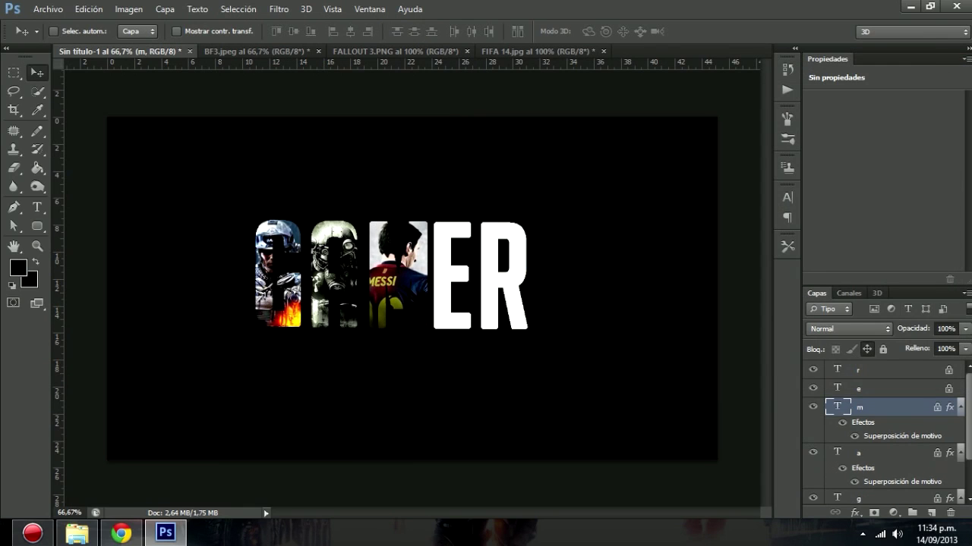
Open GHOSTS.jpg, define it as pattern GHOSTS.jpg, and switch back to the GAMER document.
{"action": "left_click", "coordinate": [48, 9]}
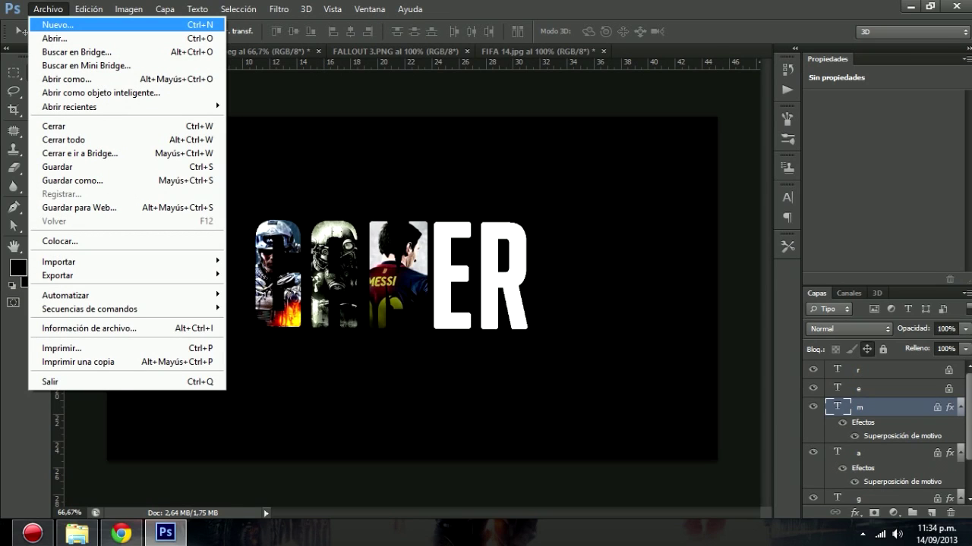
{"action": "left_click", "coordinate": [45, 36]}
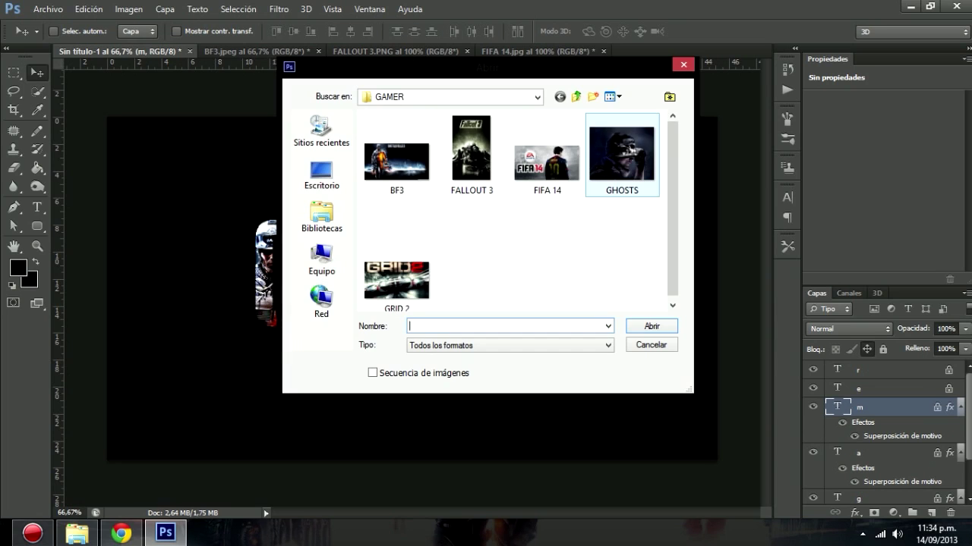
{"action": "double_click", "coordinate": [621, 153]}
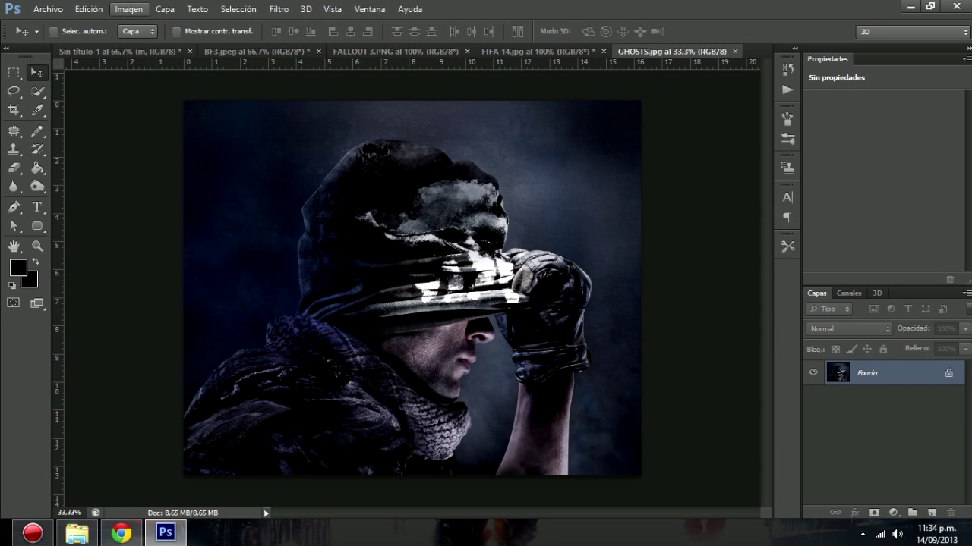
{"action": "left_click", "coordinate": [89, 9]}
{"action": "left_click", "coordinate": [153, 336]}
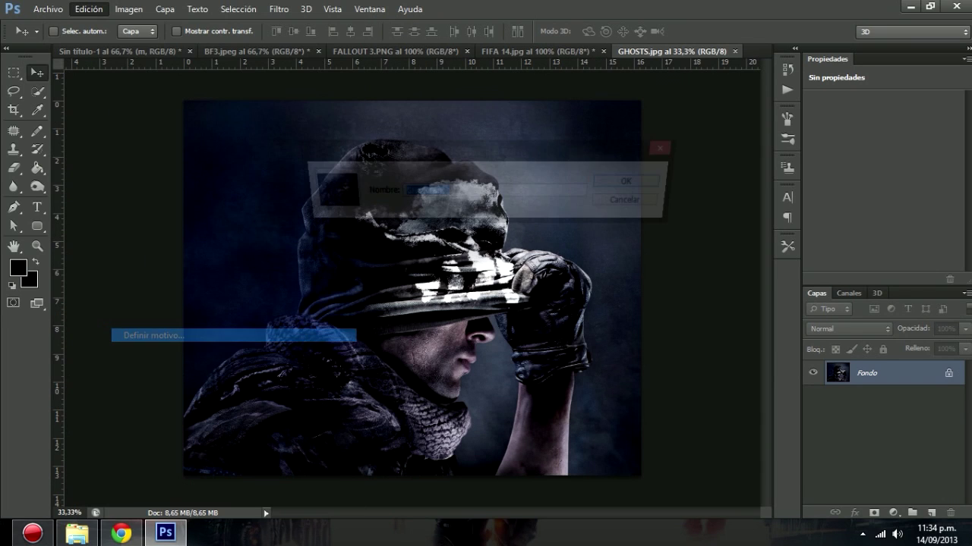
{"action": "key", "text": "Return"}
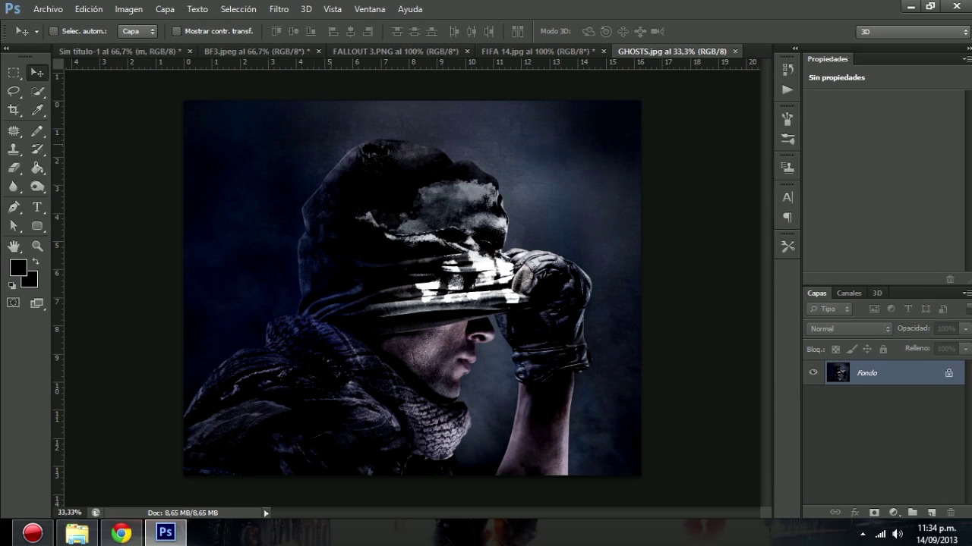
{"action": "key", "text": "ctrl+Tab"}
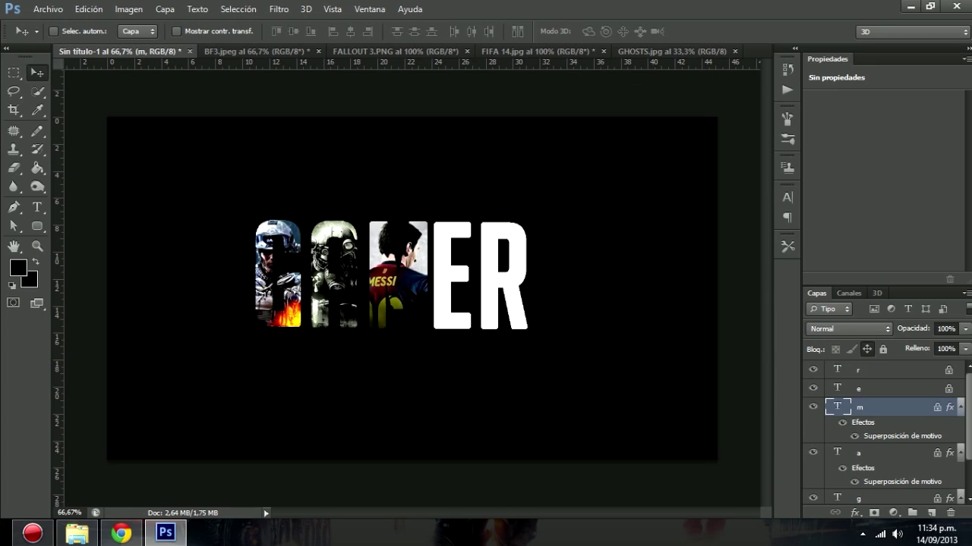
Turn on a GHOSTS pattern overlay for the E and drag it into place.
{"action": "double_click", "coordinate": [896, 389]}
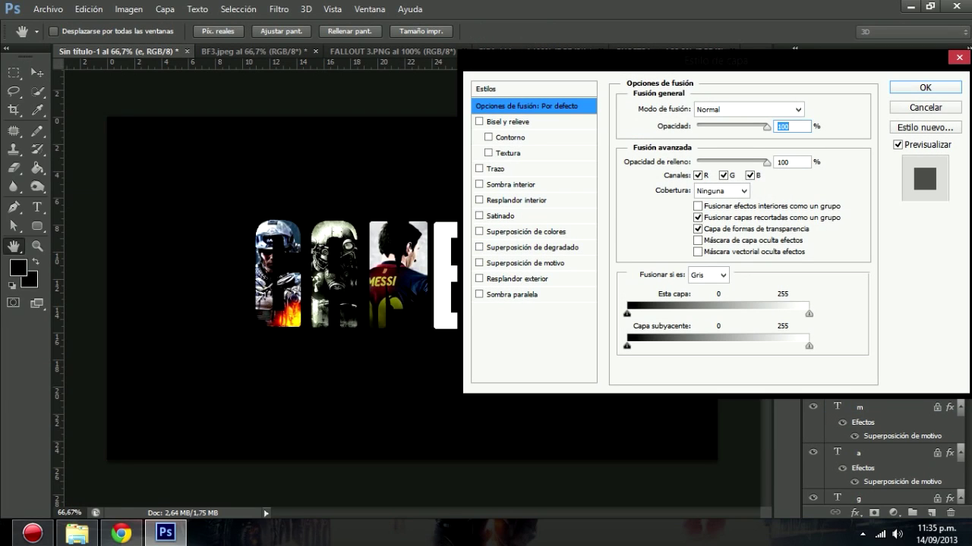
{"action": "left_click", "coordinate": [479, 263]}
{"action": "left_click", "coordinate": [524, 262]}
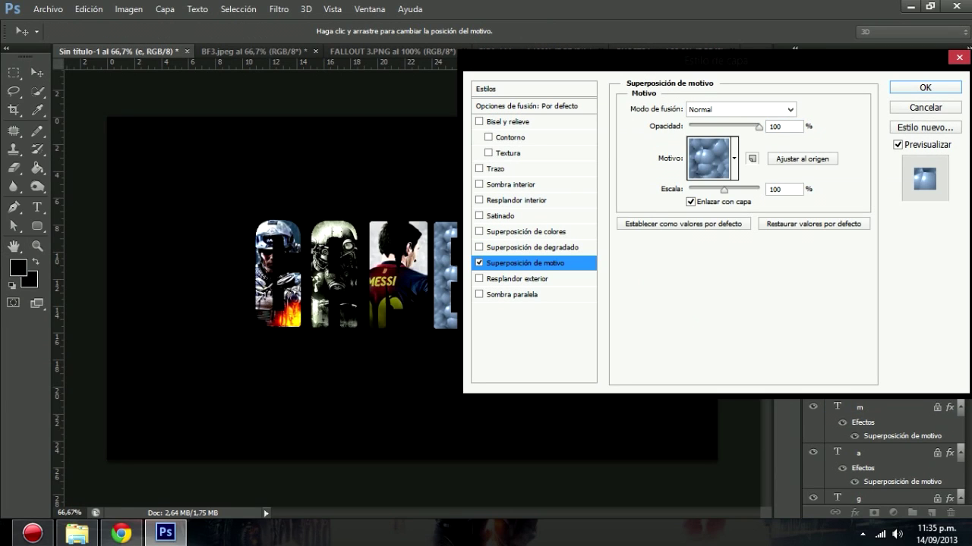
{"action": "left_click", "coordinate": [734, 158]}
{"action": "left_click", "coordinate": [709, 224]}
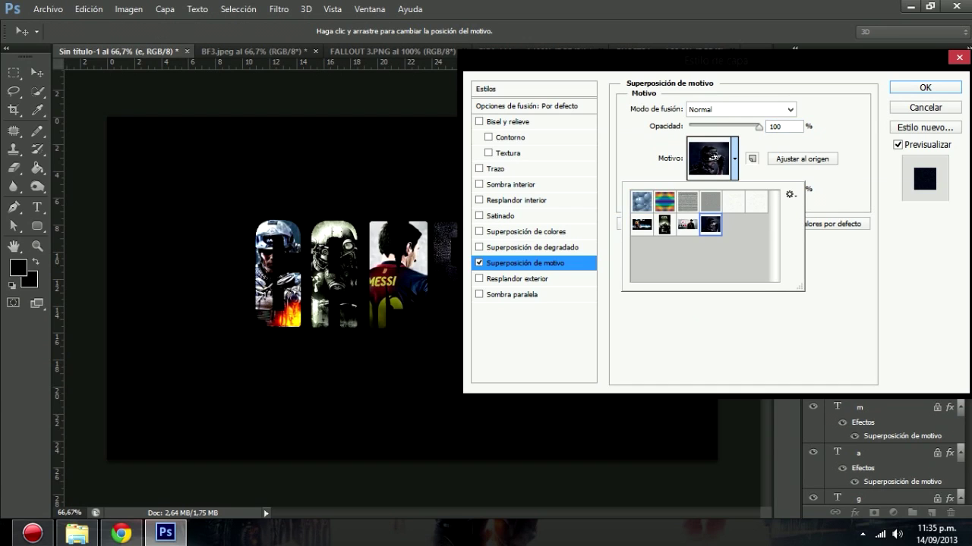
{"action": "left_click", "coordinate": [715, 158]}
{"action": "left_click_drag", "start_coordinate": [715, 59], "coordinate": [795, 62]}
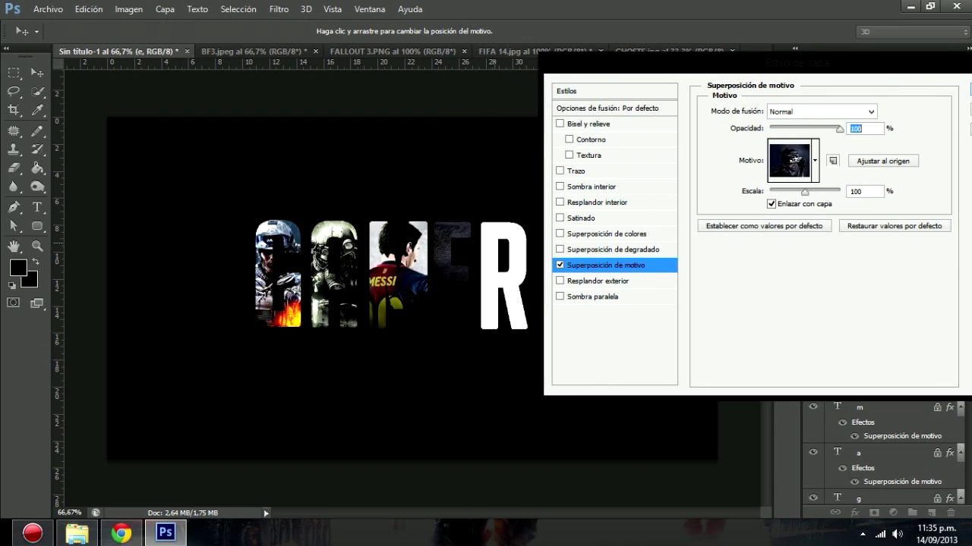
{"action": "left_click_drag", "start_coordinate": [447, 251], "coordinate": [452, 262]}
Set the GHOSTS pattern scale to 20%, reposition it inside the E, and apply.
{"action": "key", "text": "Tab"}
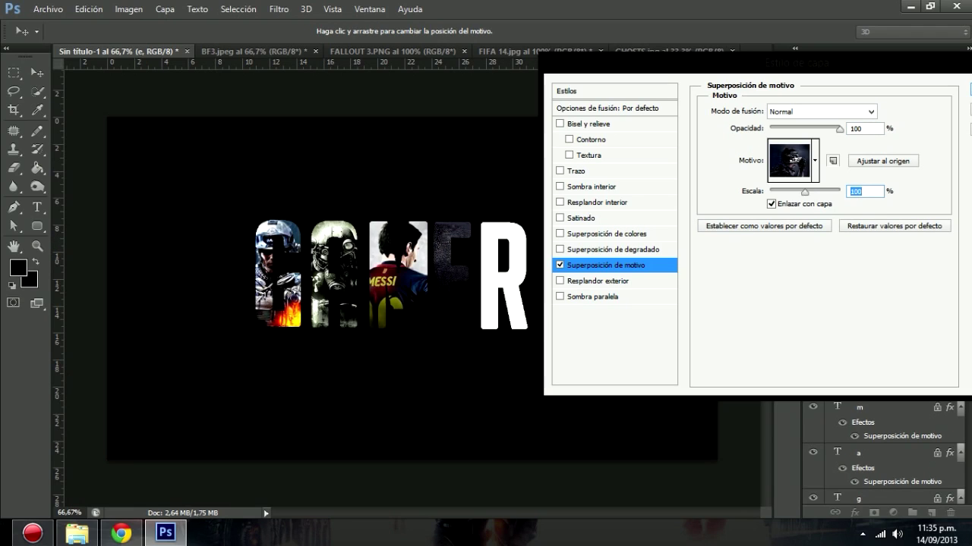
{"action": "type", "text": "85"}
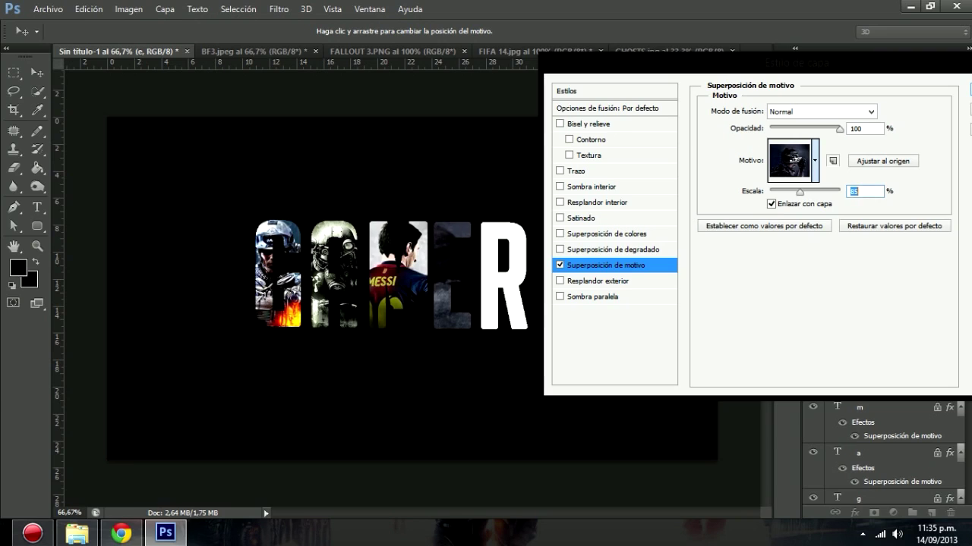
{"action": "left_click", "coordinate": [833, 160]}
{"action": "left_click", "coordinate": [490, 210]}
{"action": "left_click_drag", "start_coordinate": [799, 192], "coordinate": [795, 192]}
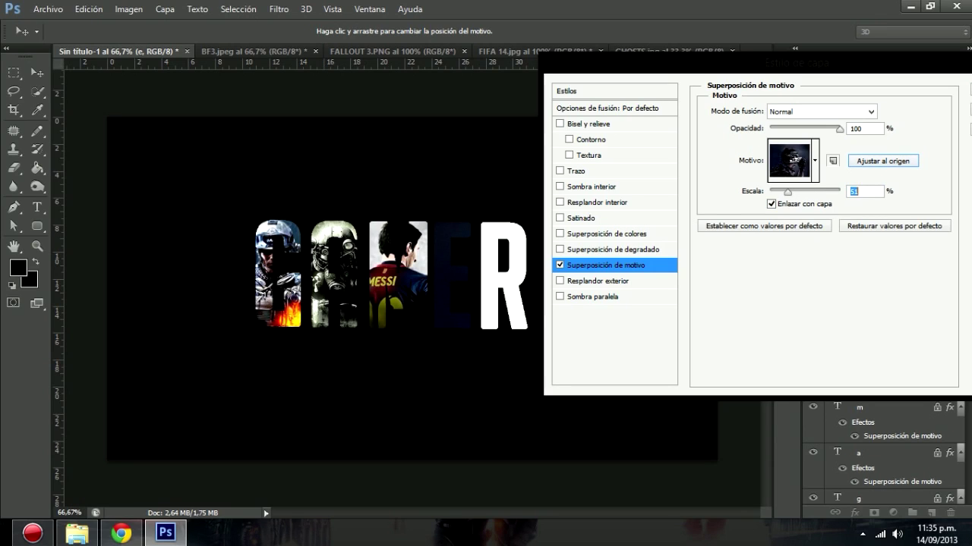
{"action": "key", "text": "Up"}
{"action": "left_click_drag", "start_coordinate": [451, 273], "coordinate": [451, 292]}
{"action": "type", "text": "20"}
{"action": "left_click_drag", "start_coordinate": [451, 293], "coordinate": [453, 266]}
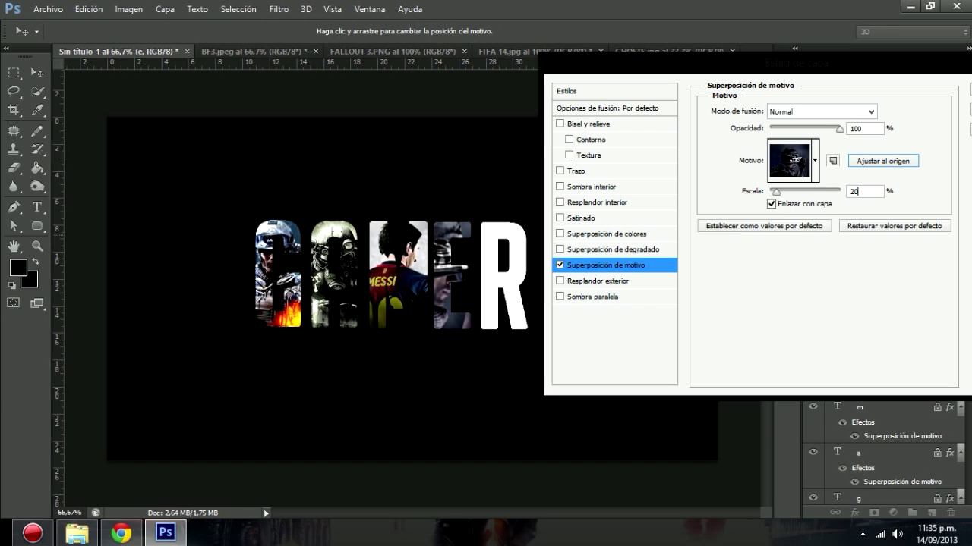
{"action": "left_click_drag", "start_coordinate": [701, 64], "coordinate": [383, 85]}
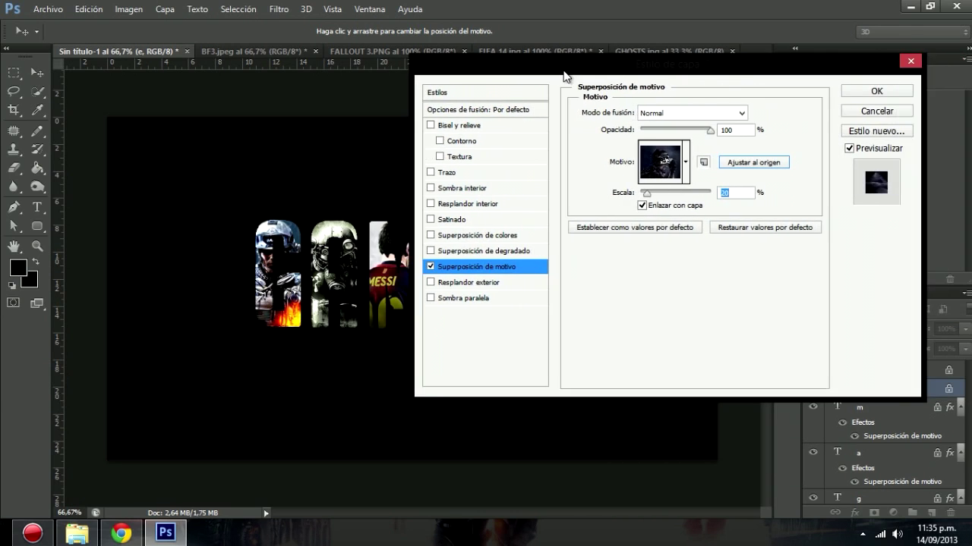
{"action": "key", "text": "Return"}
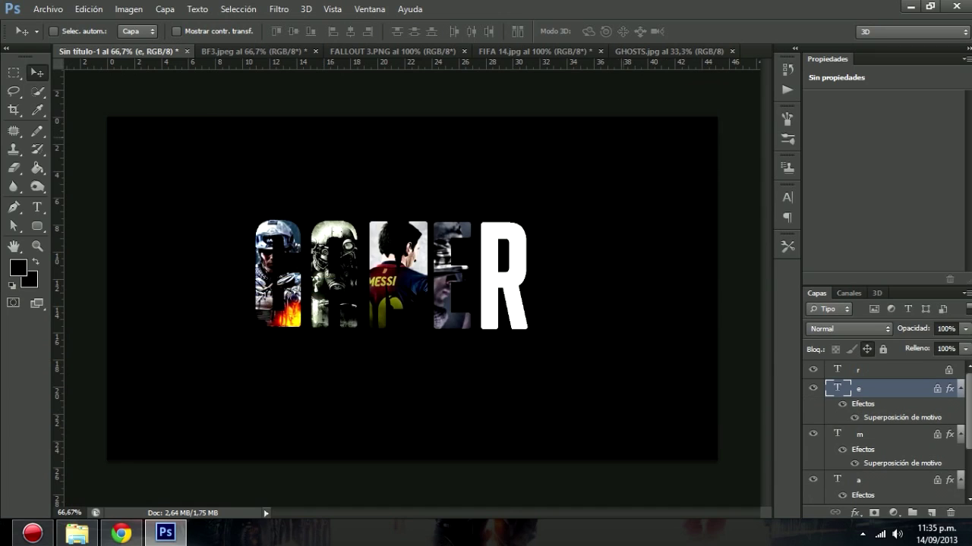
Open the GRID 2.jpg cover image, accepting the colour profile prompt.
{"action": "left_click", "coordinate": [48, 9]}
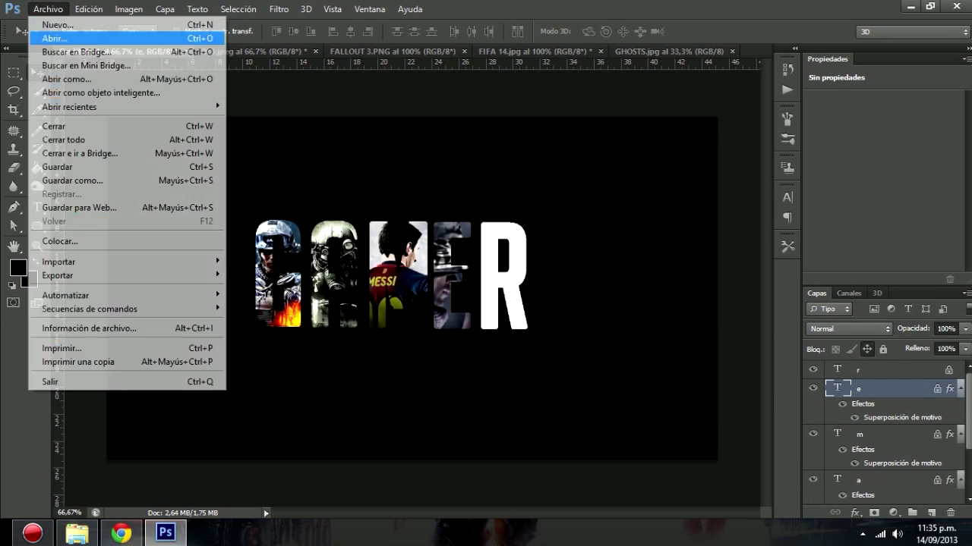
{"action": "left_click", "coordinate": [57, 37]}
{"action": "left_click", "coordinate": [396, 281]}
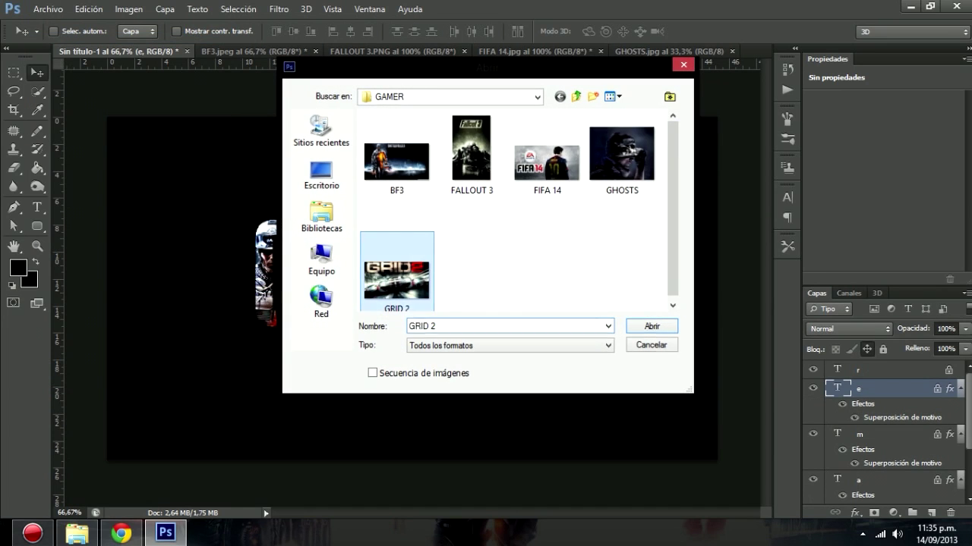
{"action": "key", "text": "Return"}
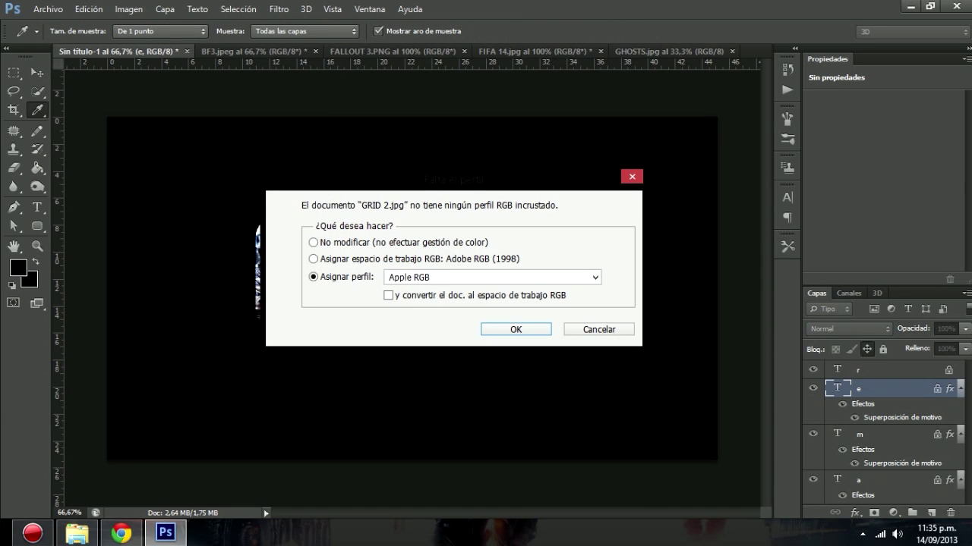
{"action": "left_click", "coordinate": [516, 329]}
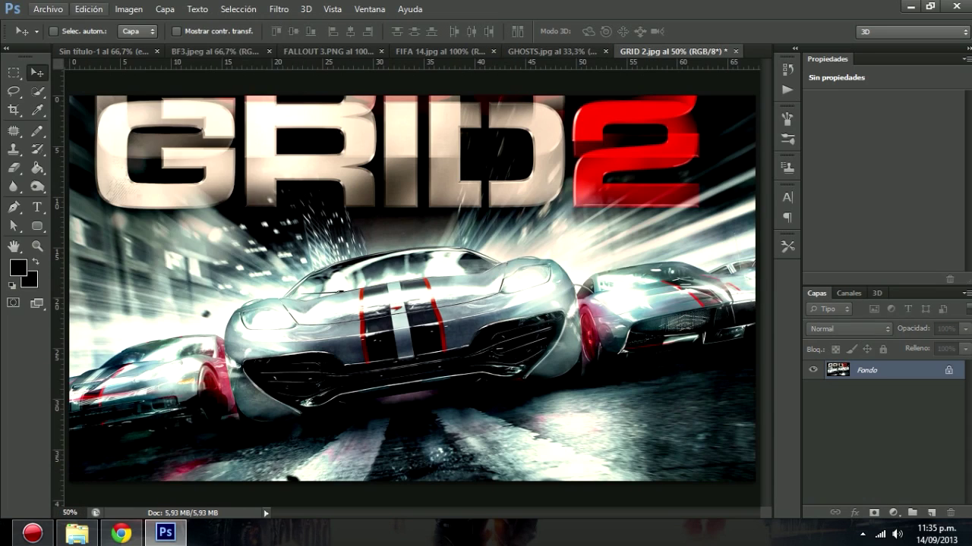
Define the cover as a pattern named GRID 2.jpg and return to the GAMER document.
{"action": "left_click", "coordinate": [129, 9]}
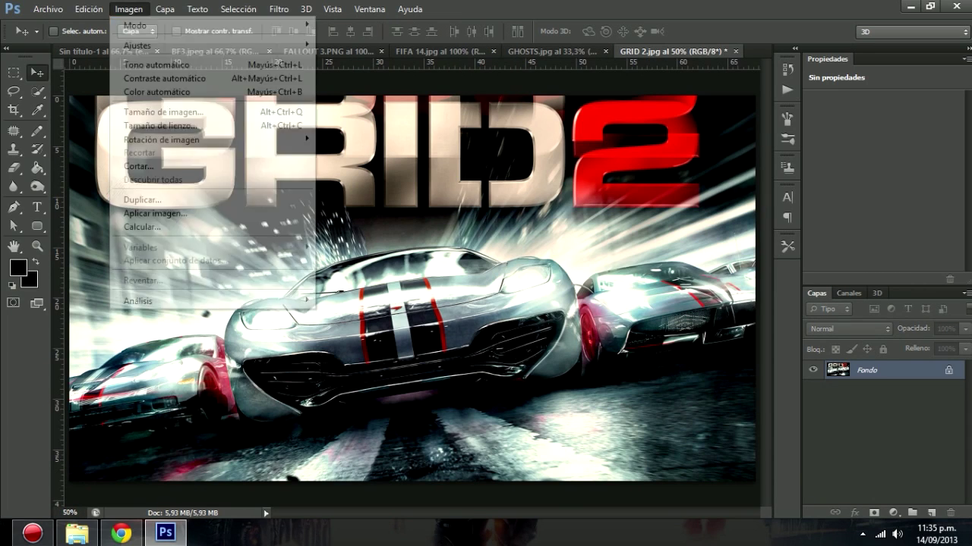
{"action": "key", "text": "Escape"}
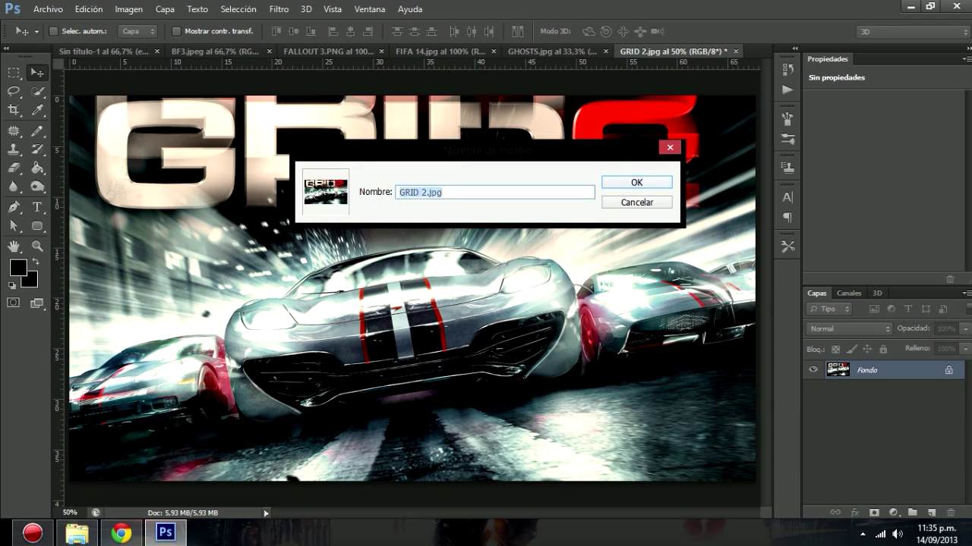
{"action": "key", "text": "Return"}
{"action": "key", "text": "ctrl+Tab"}
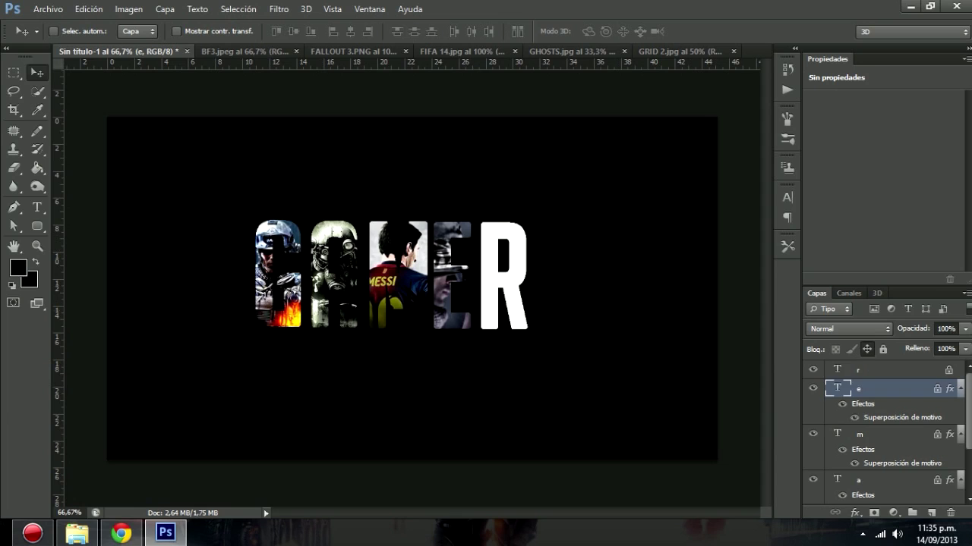
Enable Pattern Overlay on layer r with the GRID 2 pattern.
{"action": "double_click", "coordinate": [895, 370]}
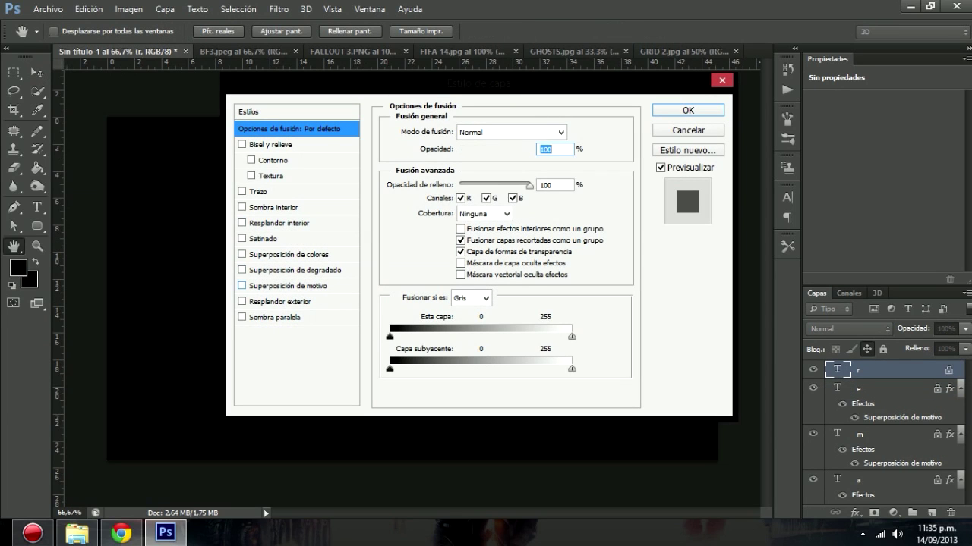
{"action": "left_click", "coordinate": [241, 286]}
{"action": "left_click", "coordinate": [289, 285]}
{"action": "left_click", "coordinate": [497, 182]}
{"action": "left_click", "coordinate": [496, 247]}
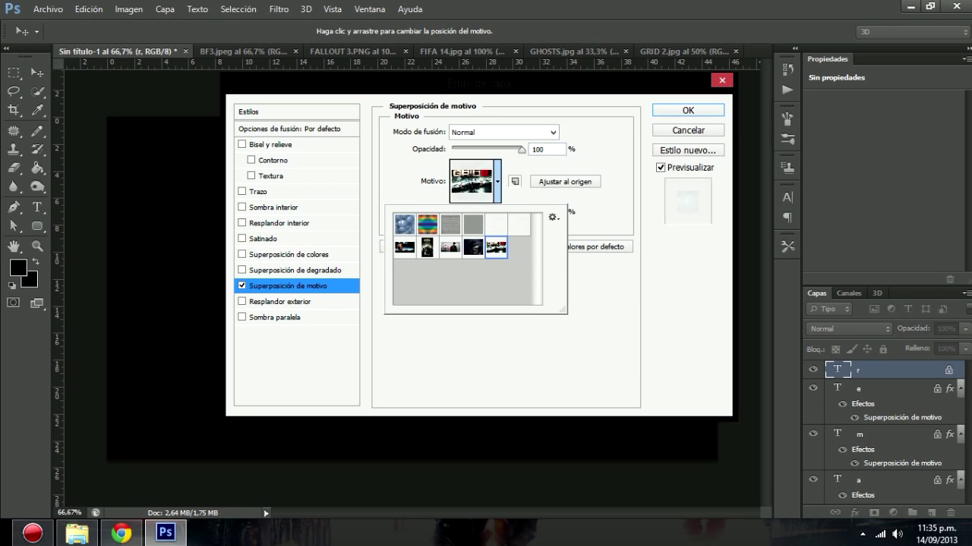
{"action": "left_click", "coordinate": [507, 93]}
Position the GRID 2 image inside the R at 50% scale and apply the style.
{"action": "left_click_drag", "start_coordinate": [507, 92], "coordinate": [846, 137]}
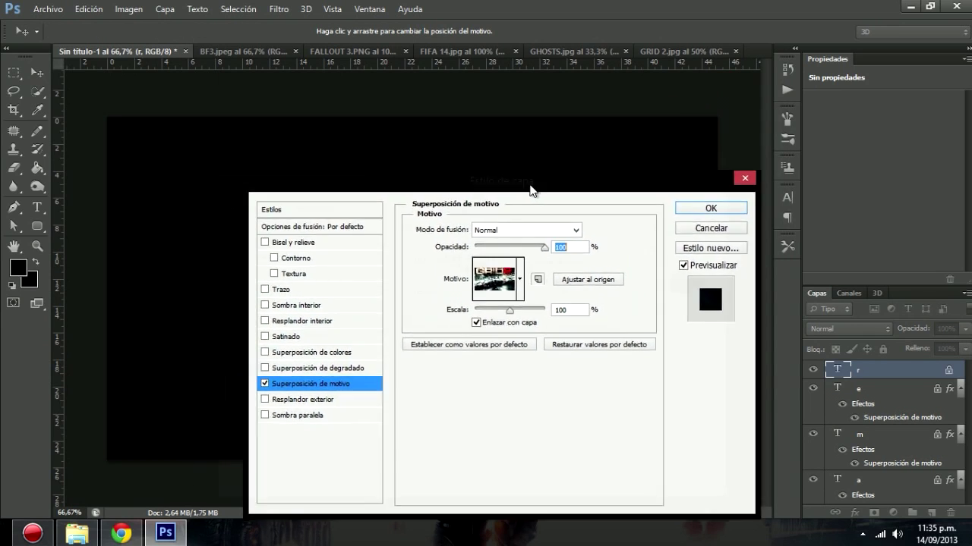
{"action": "mouse_move", "coordinate": [504, 273]}
{"action": "left_mouse_down"}
{"action": "mouse_move", "coordinate": [516, 266]}
{"action": "mouse_move", "coordinate": [507, 272]}
{"action": "left_mouse_up"}
{"action": "key", "text": "Tab"}
{"action": "type", "text": "50"}
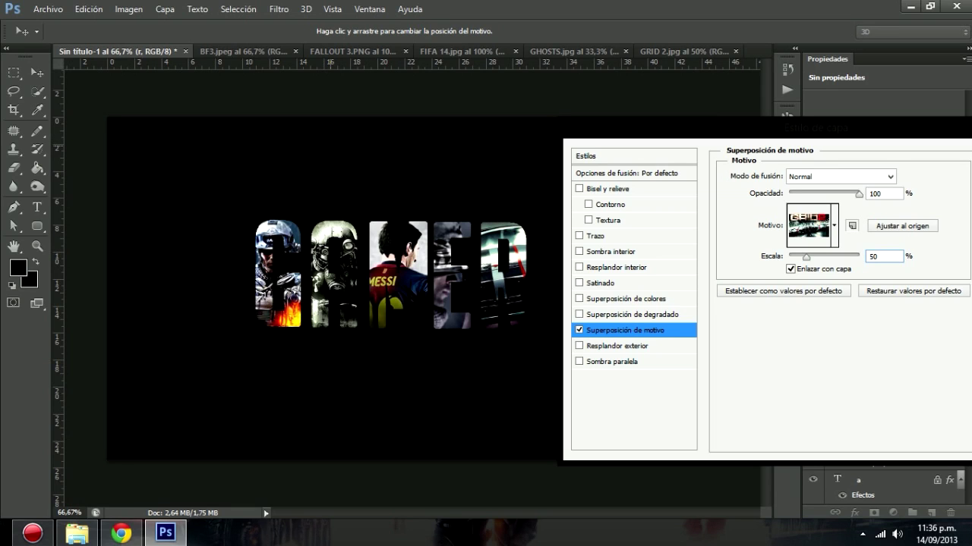
{"action": "left_click_drag", "start_coordinate": [759, 125], "coordinate": [613, 130]}
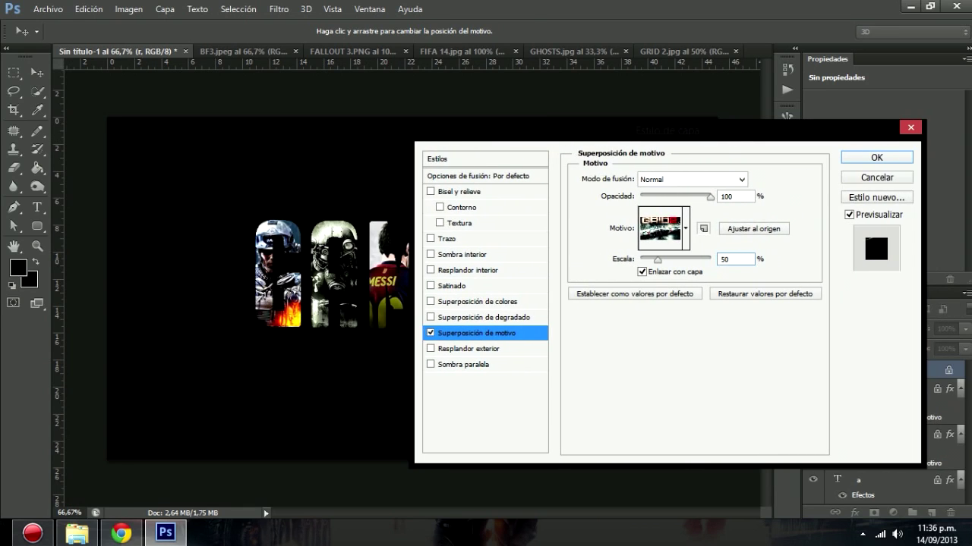
{"action": "left_click", "coordinate": [874, 156]}
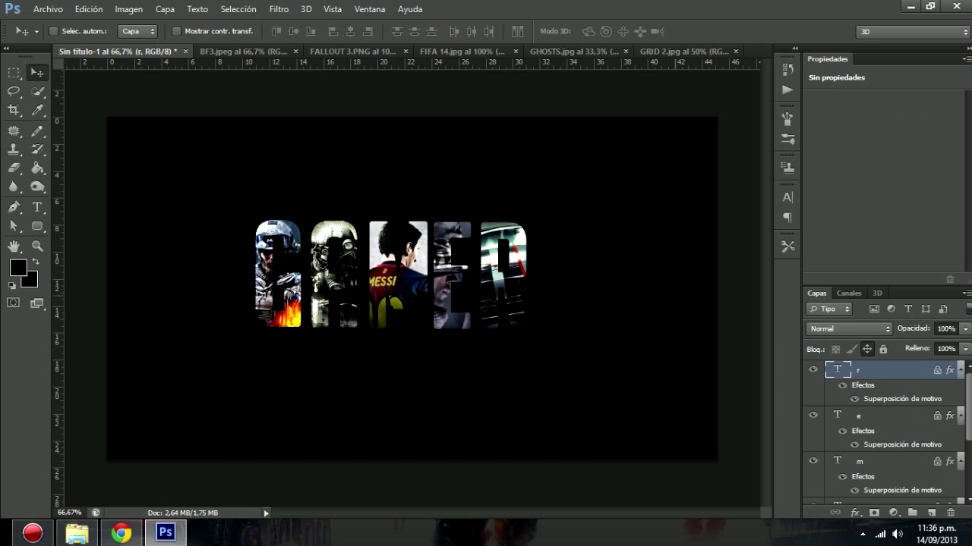
Save the artwork as Sin título-1.jpg in the GAMER folder, JPEG quality 12 progressive.
{"action": "left_click", "coordinate": [47, 9]}
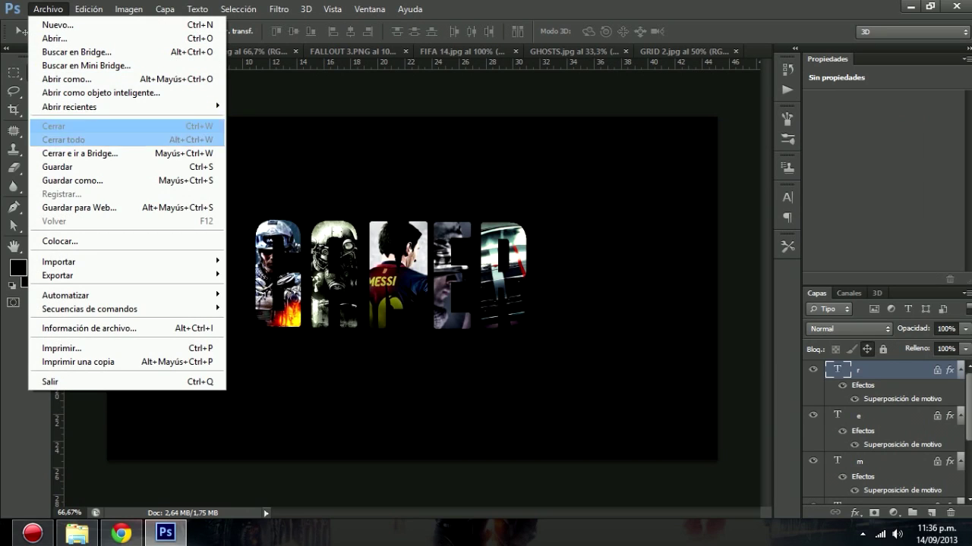
{"action": "left_click", "coordinate": [35, 166]}
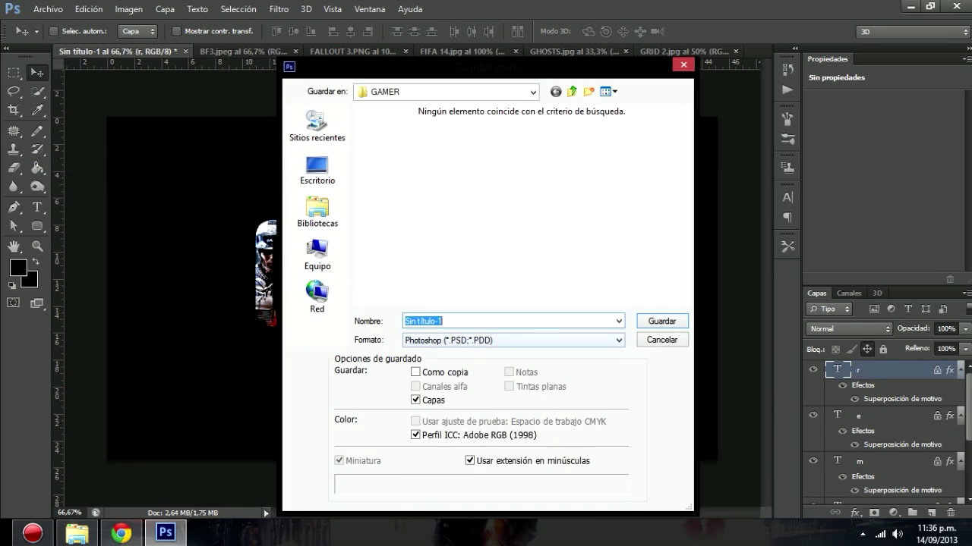
{"action": "left_click", "coordinate": [513, 340]}
{"action": "left_click", "coordinate": [442, 234]}
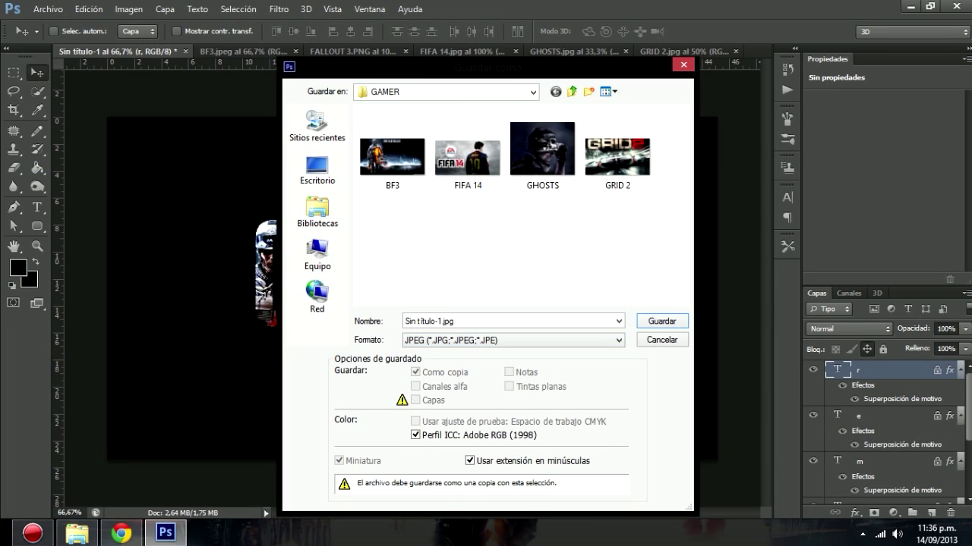
{"action": "key", "text": "Return"}
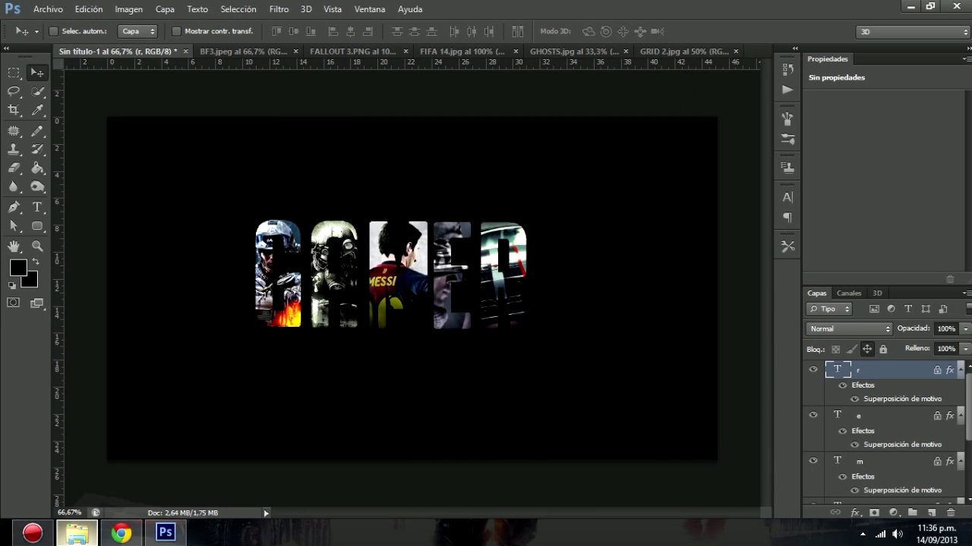
{"action": "left_click", "coordinate": [77, 534]}
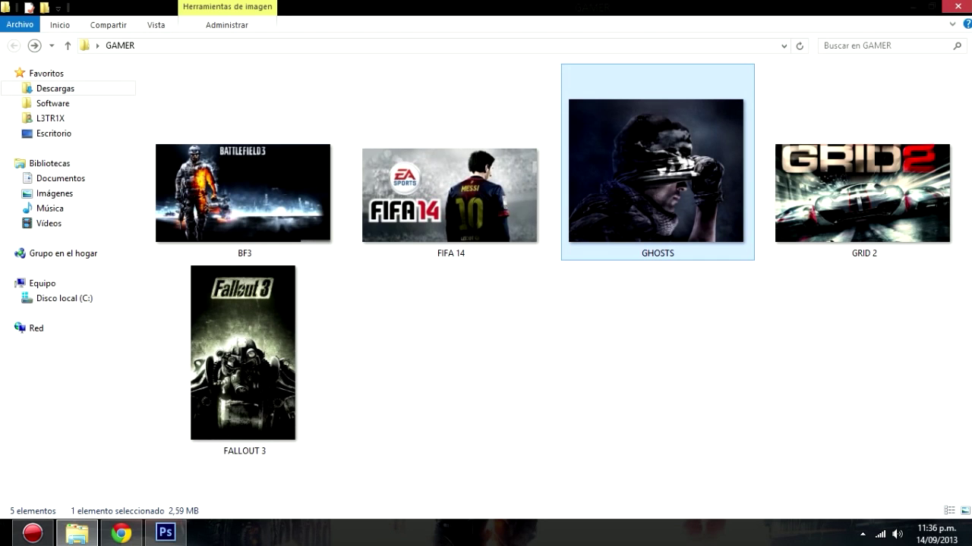
{"action": "left_click", "coordinate": [165, 534]}
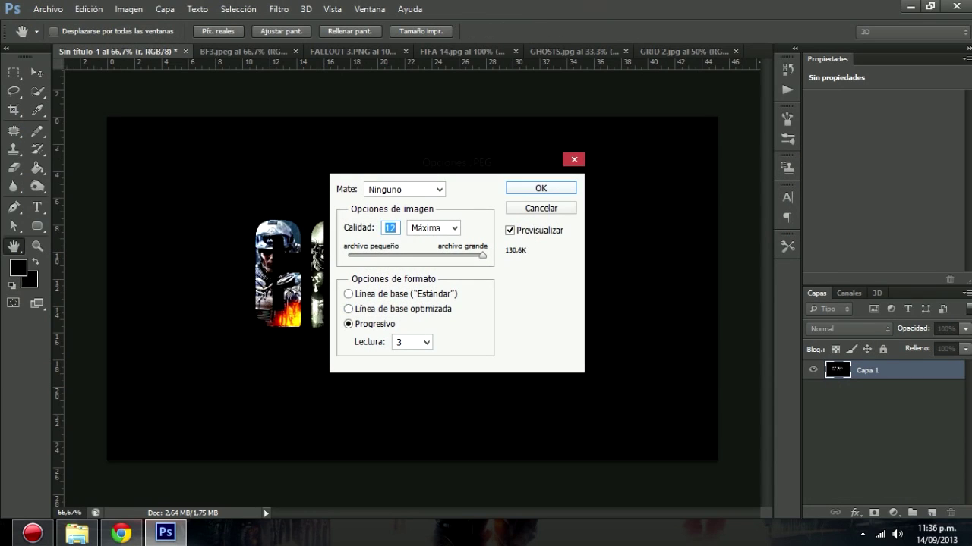
{"action": "key", "text": "Return"}
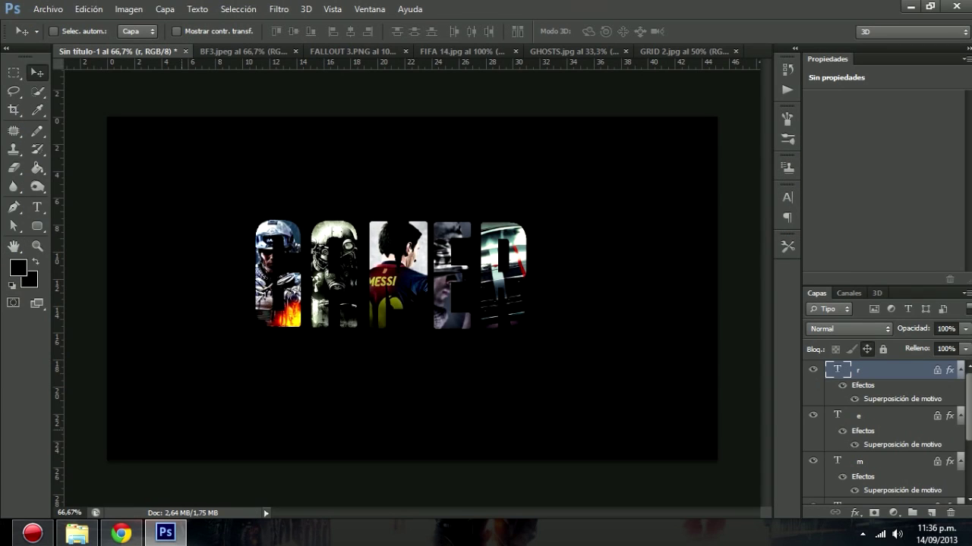
Refresh the GAMER folder in Explorer and open Sin título-1 in the photo viewer.
{"action": "left_click", "coordinate": [77, 533]}
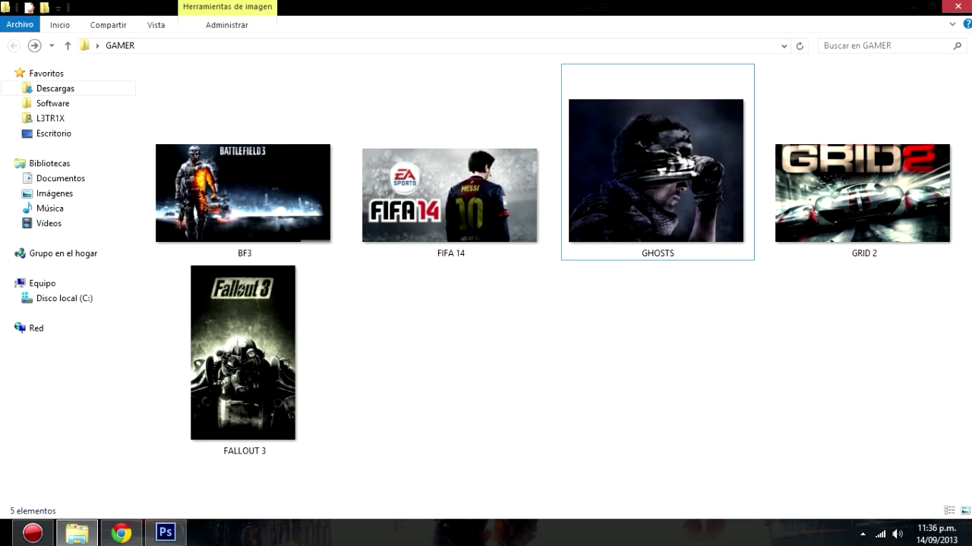
{"action": "left_click", "coordinate": [800, 45]}
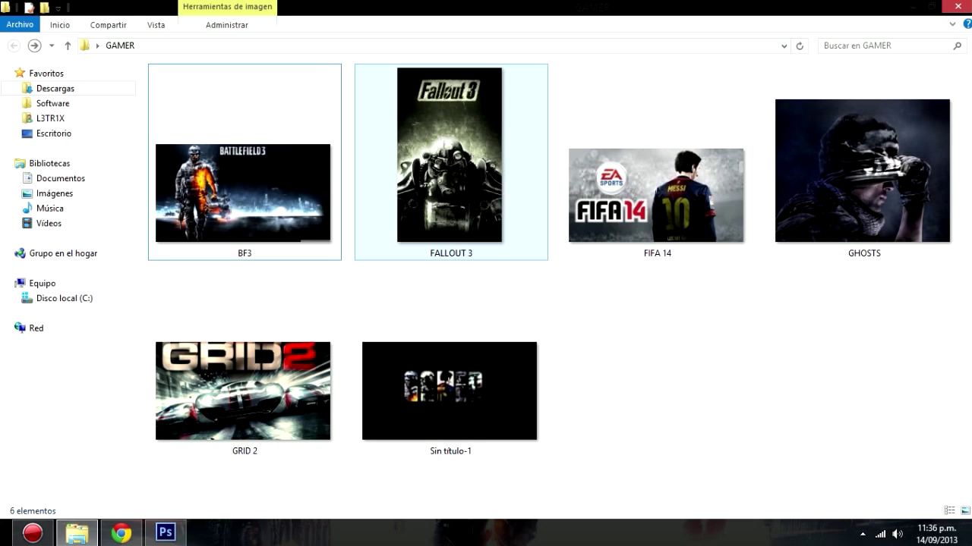
{"action": "left_click", "coordinate": [450, 391]}
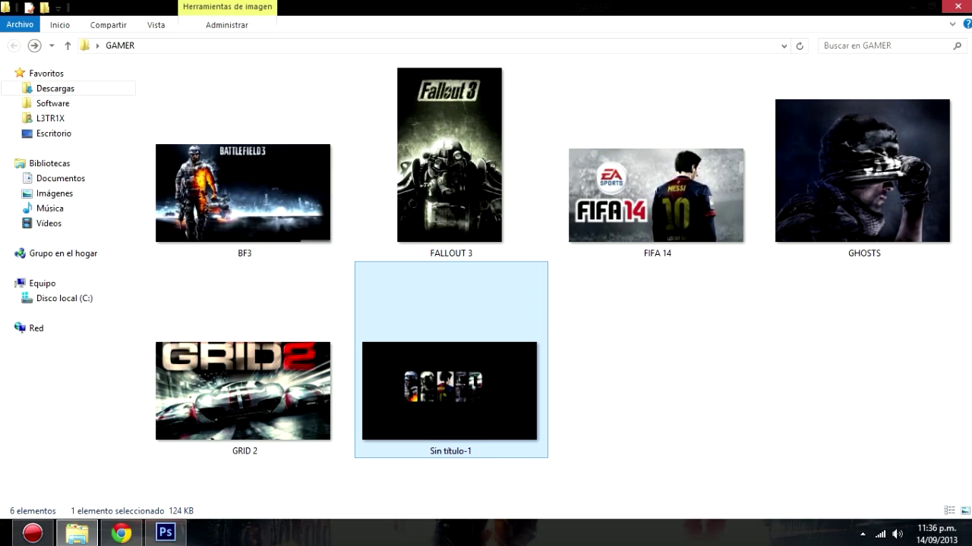
{"action": "key", "text": "Return"}
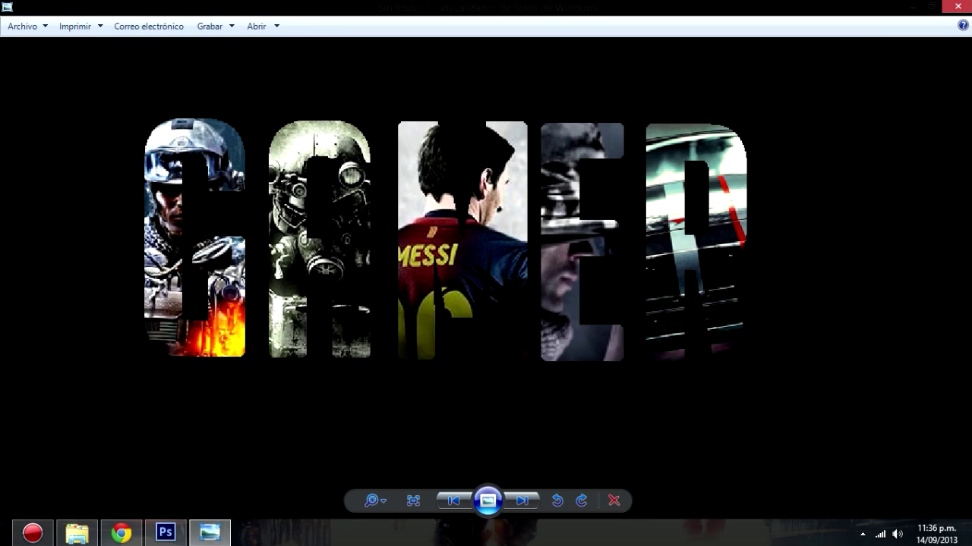
View the finished GAMER image fitted to the window, then close Photo Viewer.
{"action": "key", "text": "ctrl+0"}
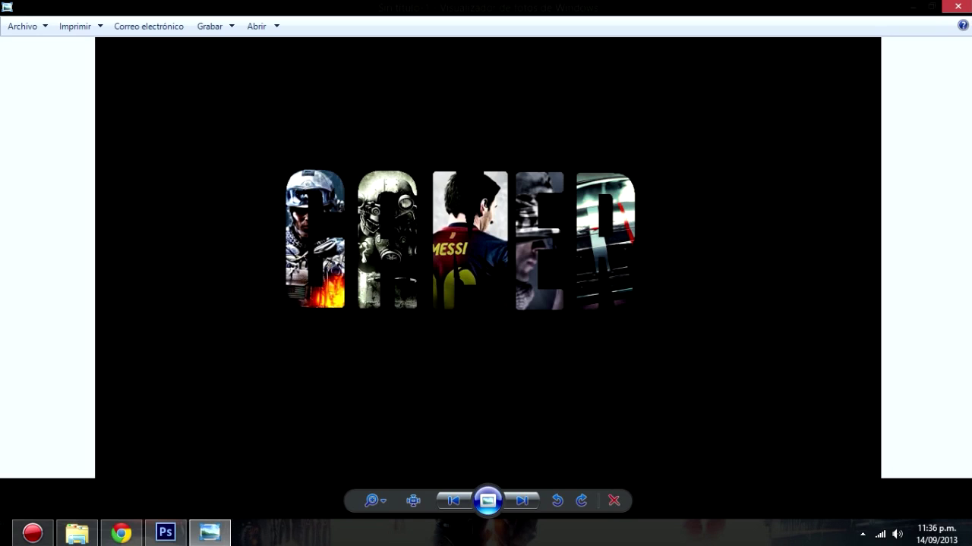
{"action": "left_click", "coordinate": [956, 6]}
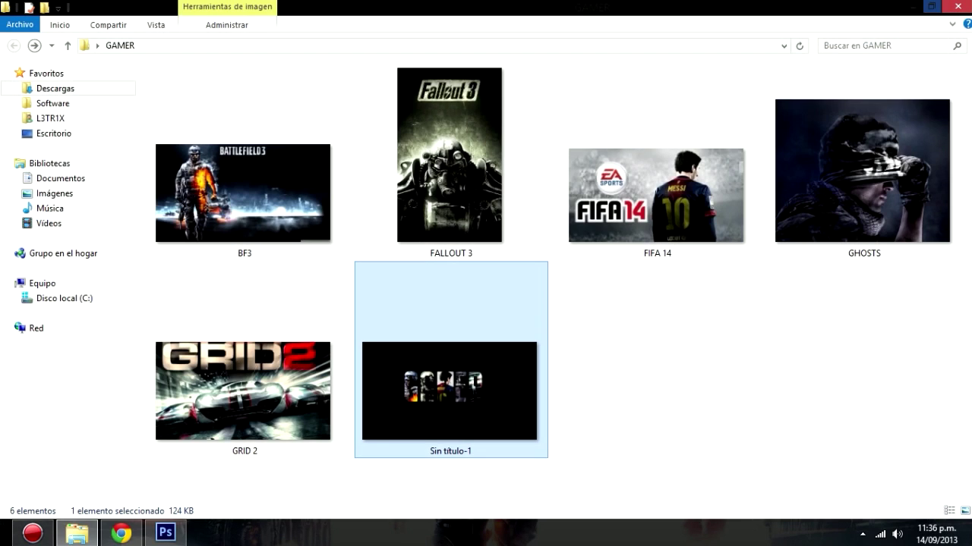